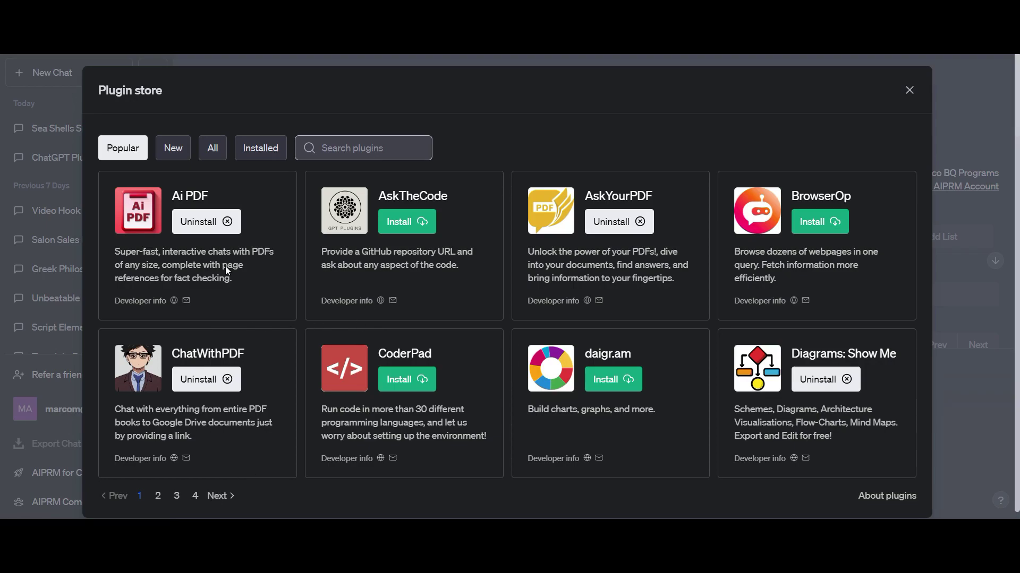
Step: Show the store's New and All plugin listings and jump to page 119
{"action": "left_click", "coordinate": [173, 148]}
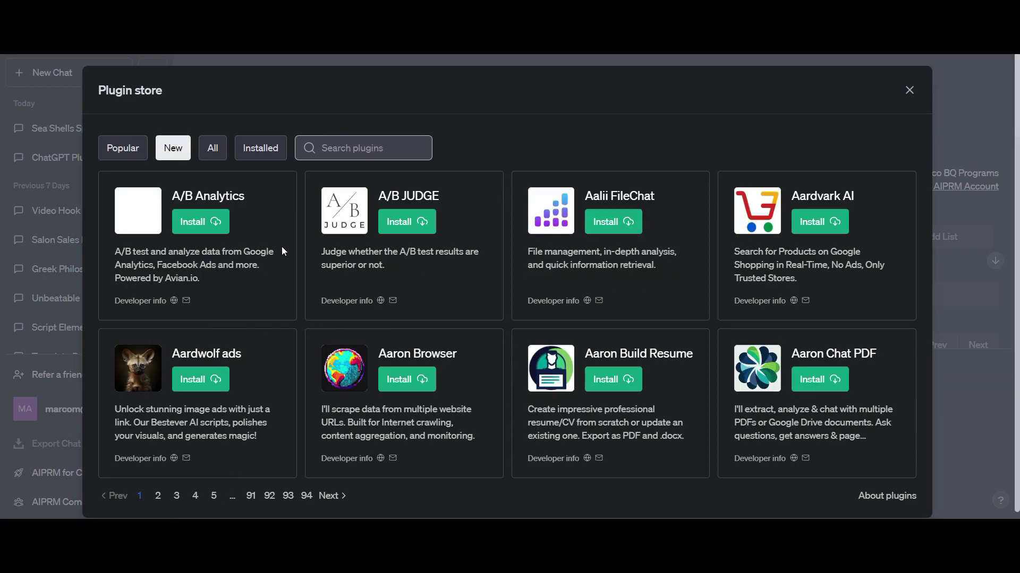
{"action": "left_click", "coordinate": [212, 149]}
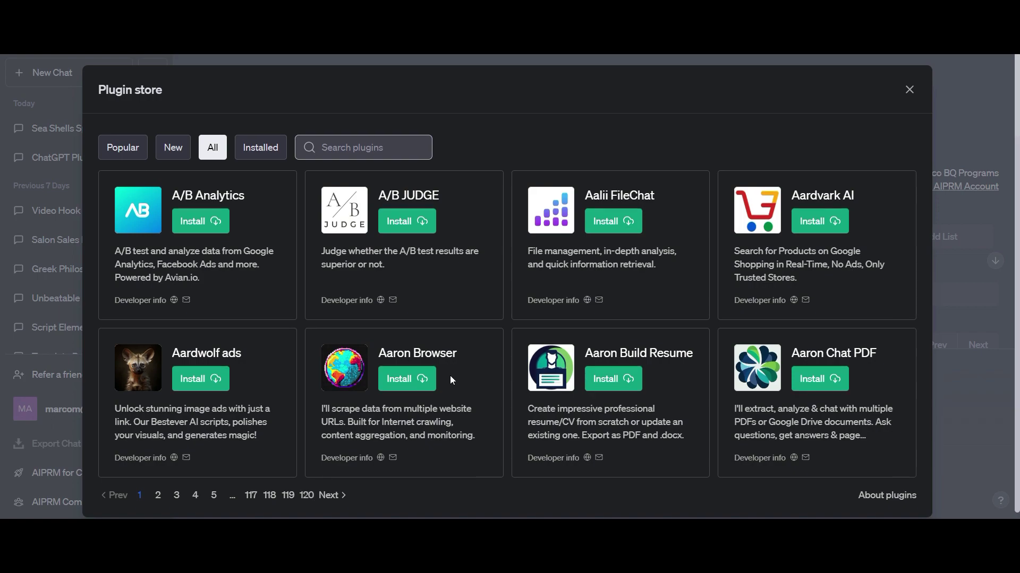
{"action": "scroll", "coordinate": [451, 375], "scroll_direction": "down", "scroll_amount": 1}
{"action": "left_click", "coordinate": [289, 487]}
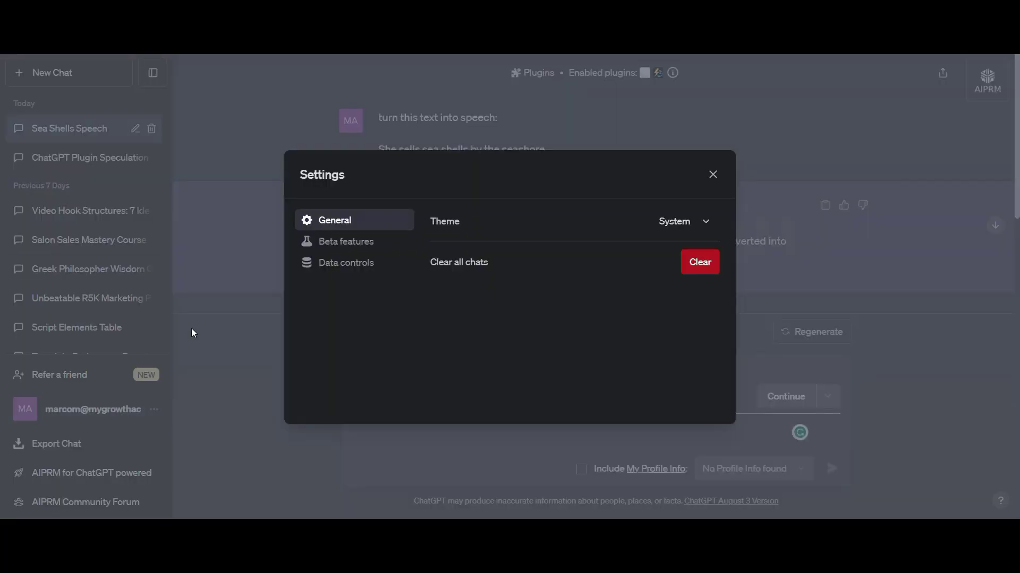
Step: Close Settings, switch GPT-4 to Plugins mode, and enable the Lexi Shopper plugin
{"action": "left_click", "coordinate": [347, 244]}
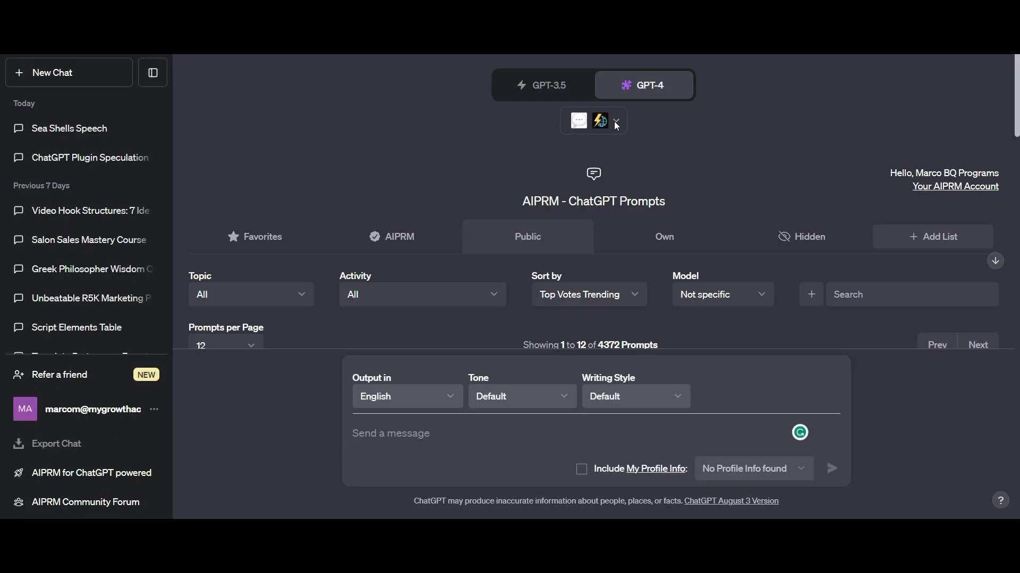
{"action": "mouse_move", "coordinate": [643, 85]}
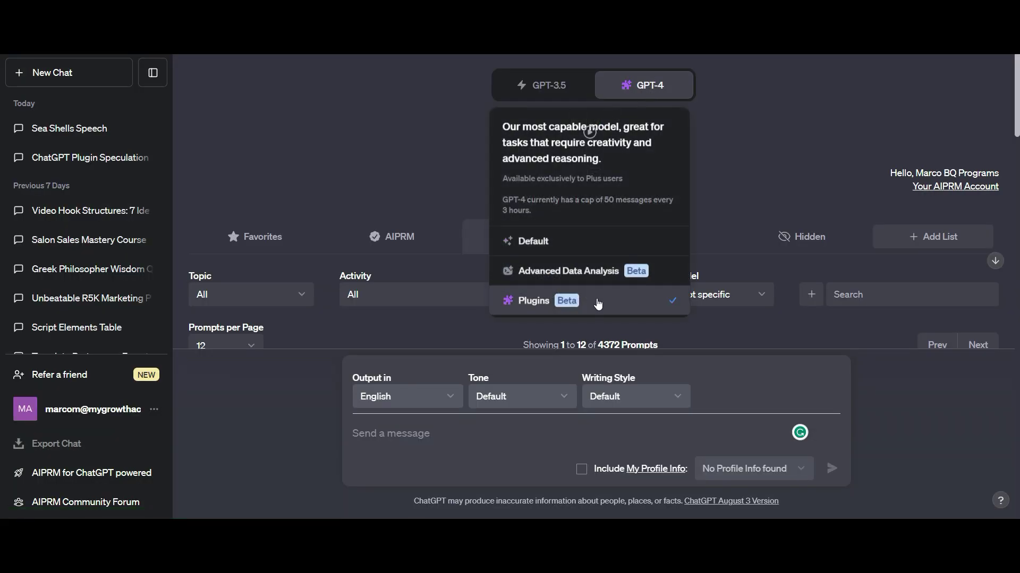
{"action": "left_click", "coordinate": [603, 301]}
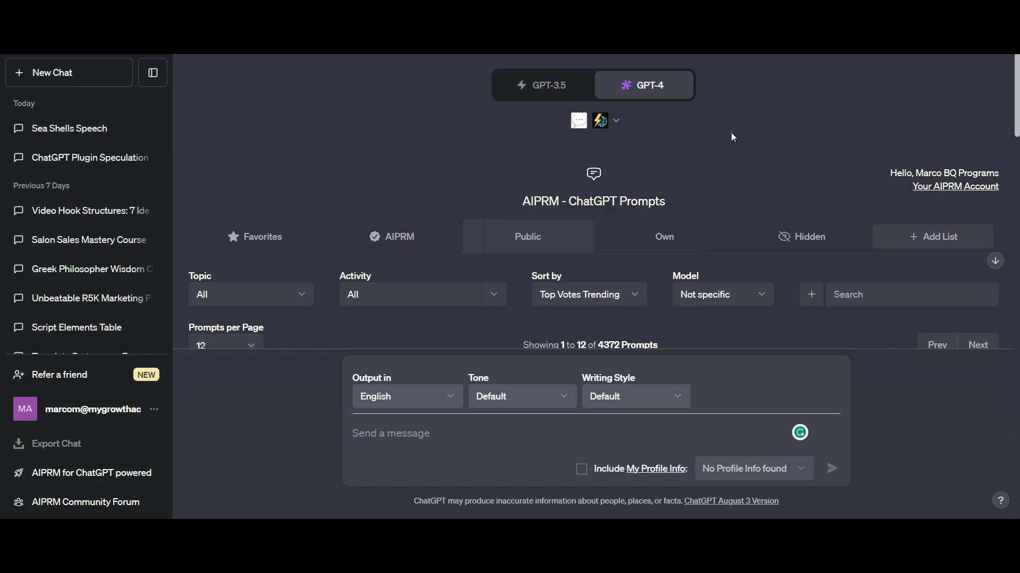
{"action": "left_click", "coordinate": [619, 122]}
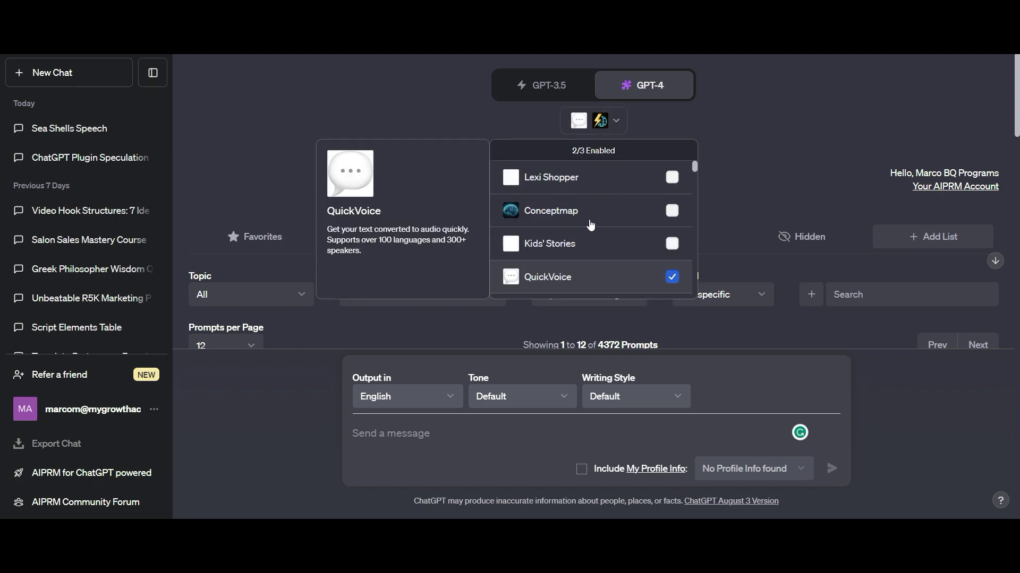
{"action": "mouse_move", "coordinate": [574, 177]}
{"action": "left_click", "coordinate": [610, 182]}
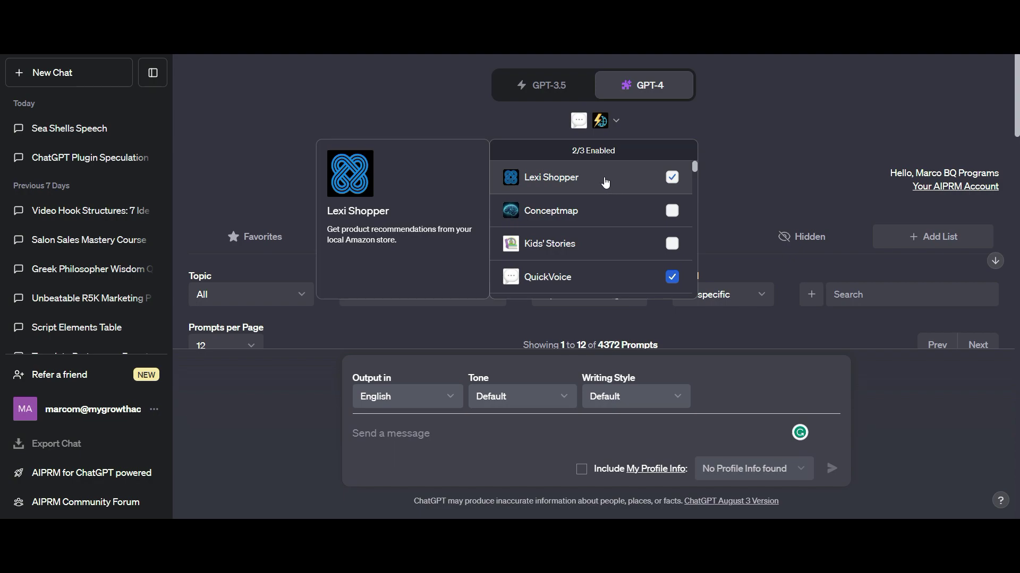
{"action": "scroll", "coordinate": [605, 183], "scroll_direction": "down", "scroll_amount": 5}
{"action": "scroll", "coordinate": [603, 221], "scroll_direction": "down", "scroll_amount": 5}
{"action": "scroll", "coordinate": [601, 227], "scroll_direction": "down", "scroll_amount": 5}
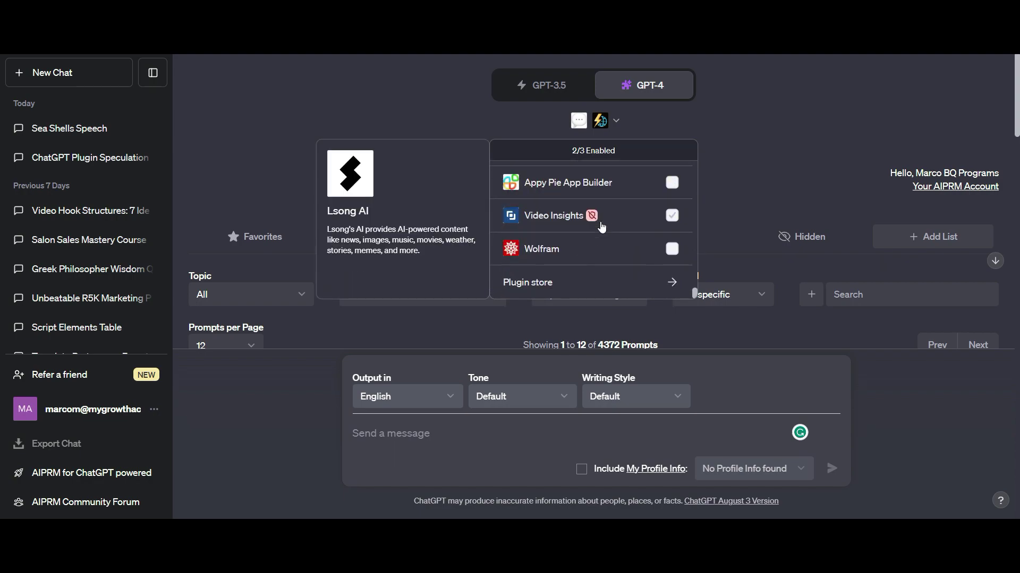
Step: Show the New and then All plugin listings in the plugin store
{"action": "left_click", "coordinate": [568, 281]}
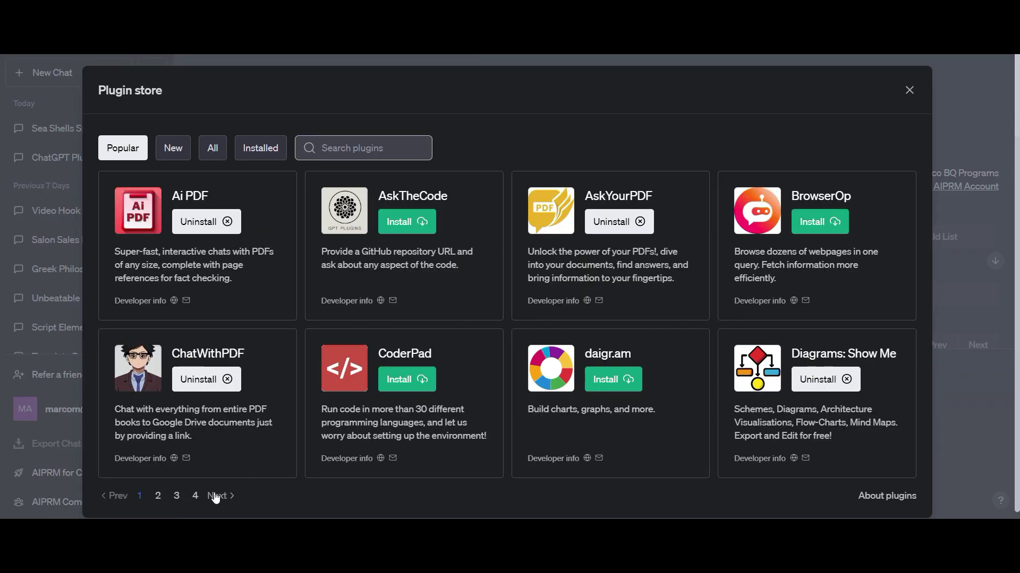
{"action": "left_click", "coordinate": [173, 149]}
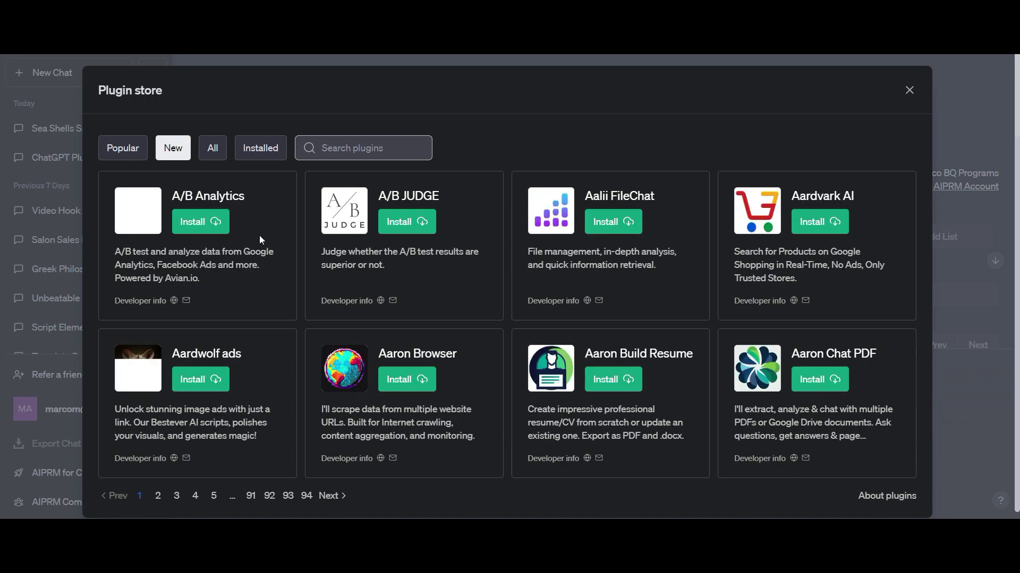
{"action": "left_click", "coordinate": [212, 148]}
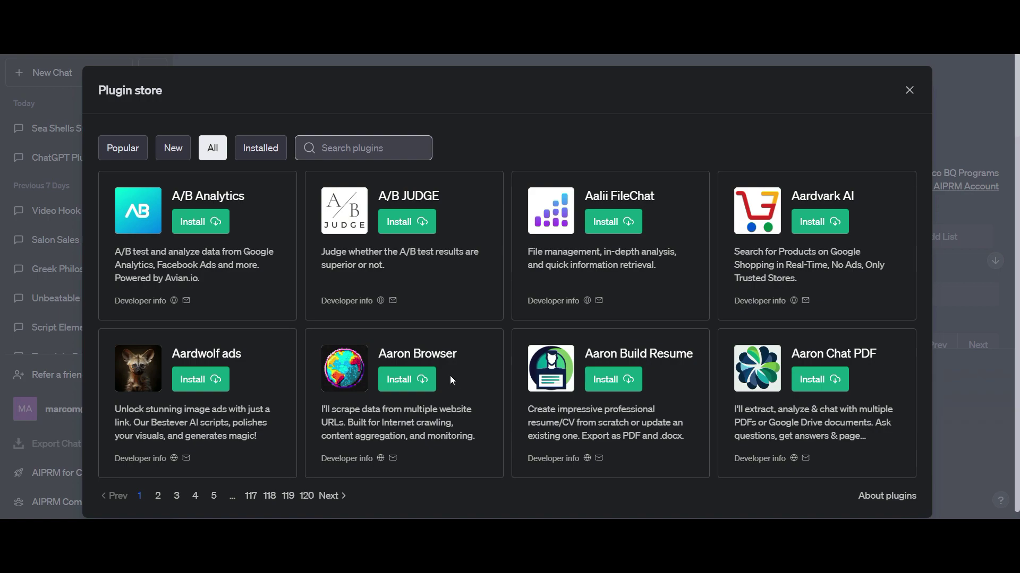
{"action": "scroll", "coordinate": [450, 375], "scroll_direction": "down", "scroll_amount": 1}
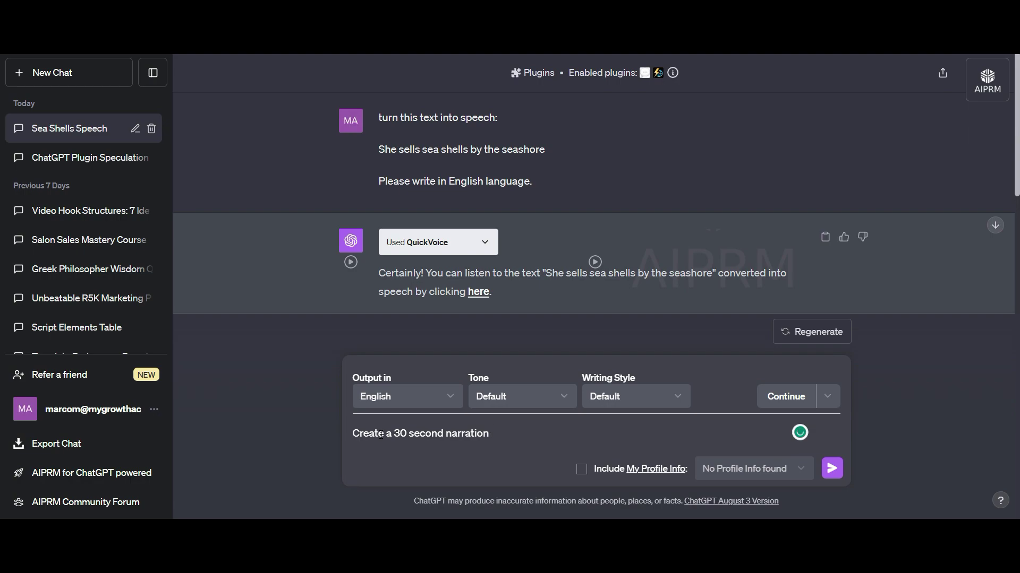
{"action": "type", "text": " about"}
Step: Change 'about' to 'advertising' in the sunshine narration prompt and send it to QuickVoice
{"action": "key", "text": "BackSpace"}
{"action": "key", "text": "BackSpace"}
{"action": "key", "text": "BackSpace"}
{"action": "key", "text": "BackSpace"}
{"action": "type", "text": "advert"}
{"action": "key", "text": "Return"}
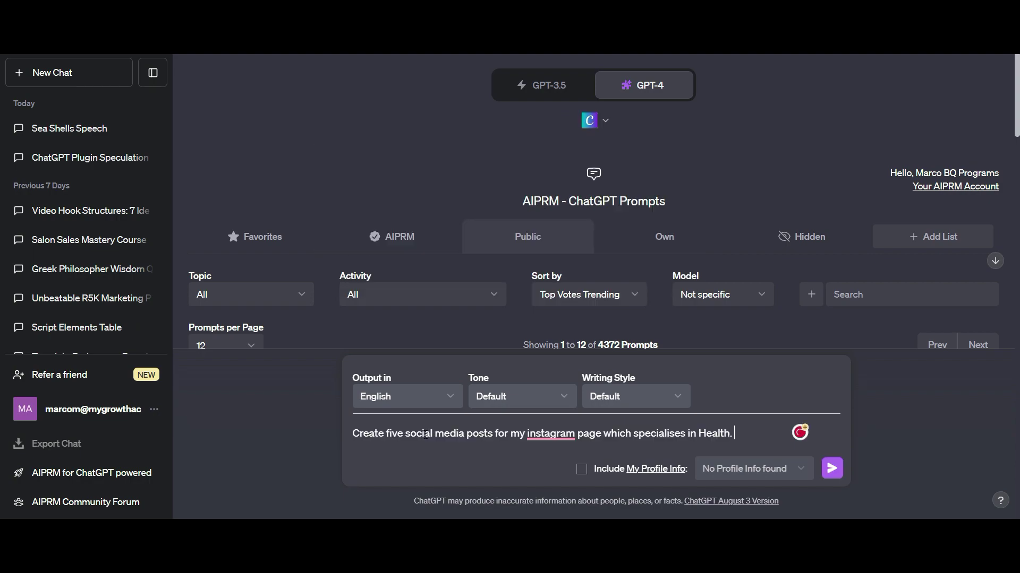
{"action": "type", "text": "These five posts shou"}
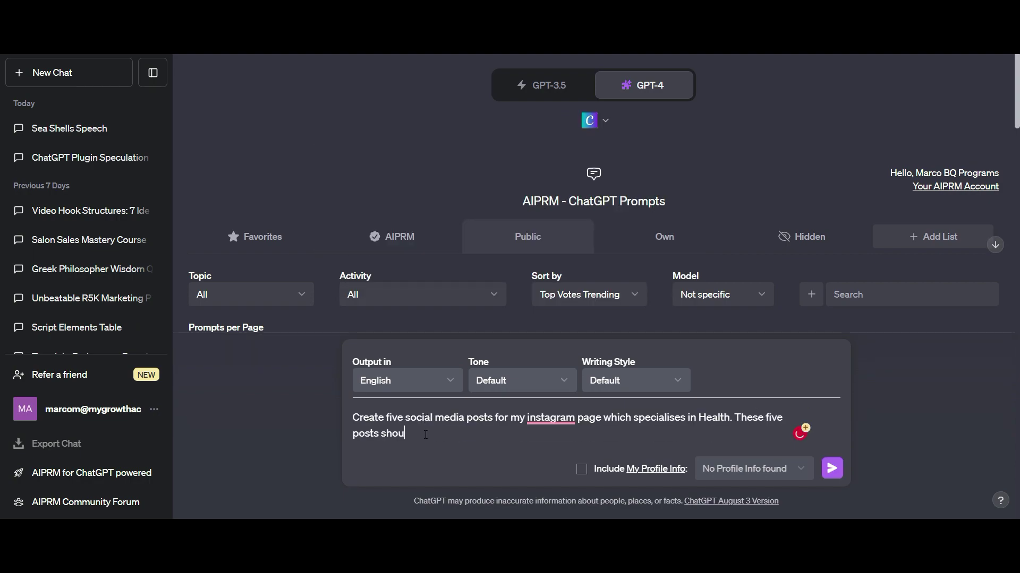
{"action": "type", "text": "ld be about the benefits of sunshine and time outdoors."}
Step: Send the Canva prompt asking for five sunshine-themed health Instagram posts
{"action": "key", "text": "Return"}
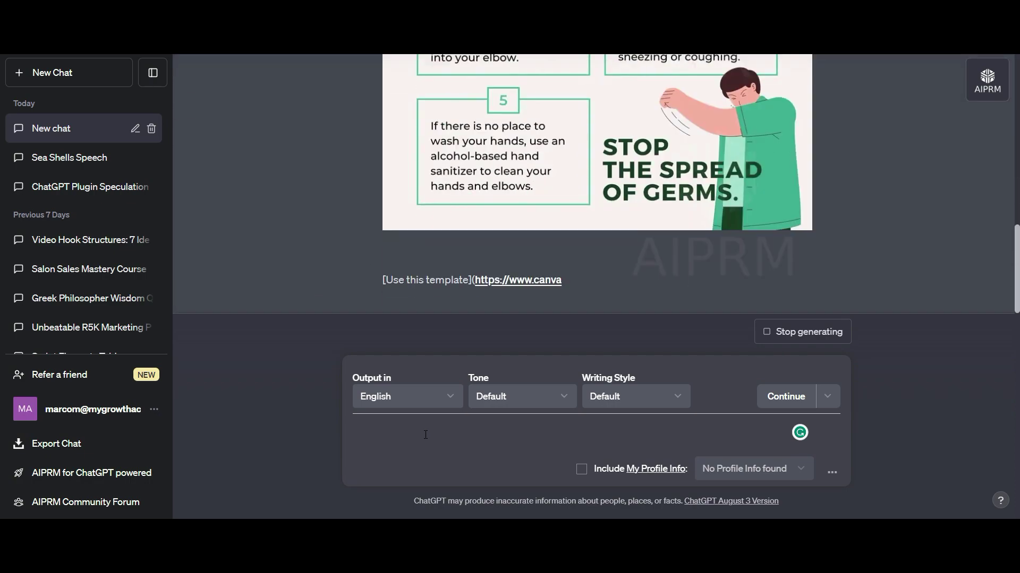
{"action": "scroll", "coordinate": [815, 217], "scroll_direction": "up", "scroll_amount": 2}
{"action": "scroll", "coordinate": [815, 216], "scroll_direction": "up", "scroll_amount": 1}
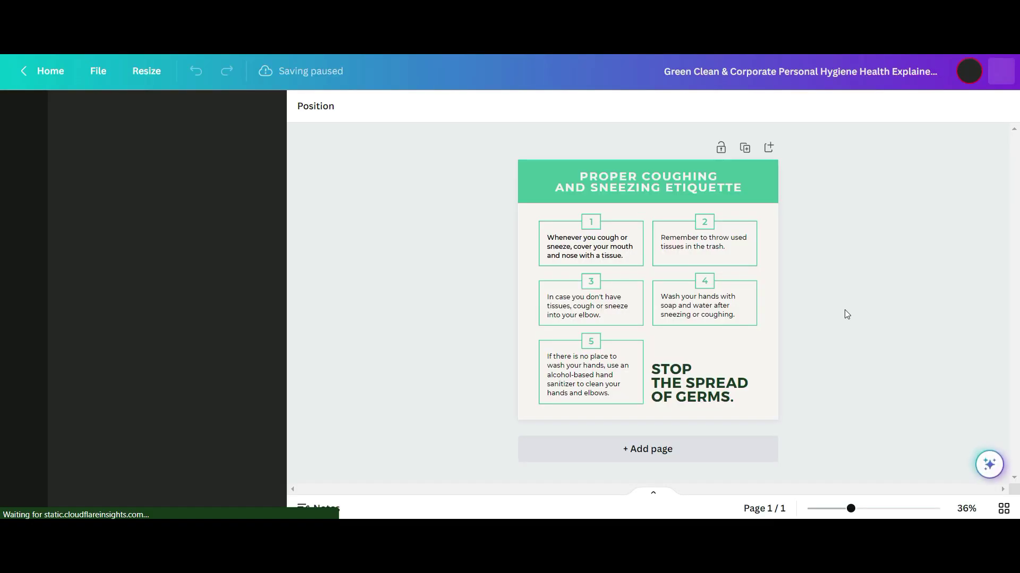
Step: Start editing the template's heading and select all the text in box 1
{"action": "double_click", "coordinate": [659, 179]}
{"action": "type", "text": "5 BENEFI"}
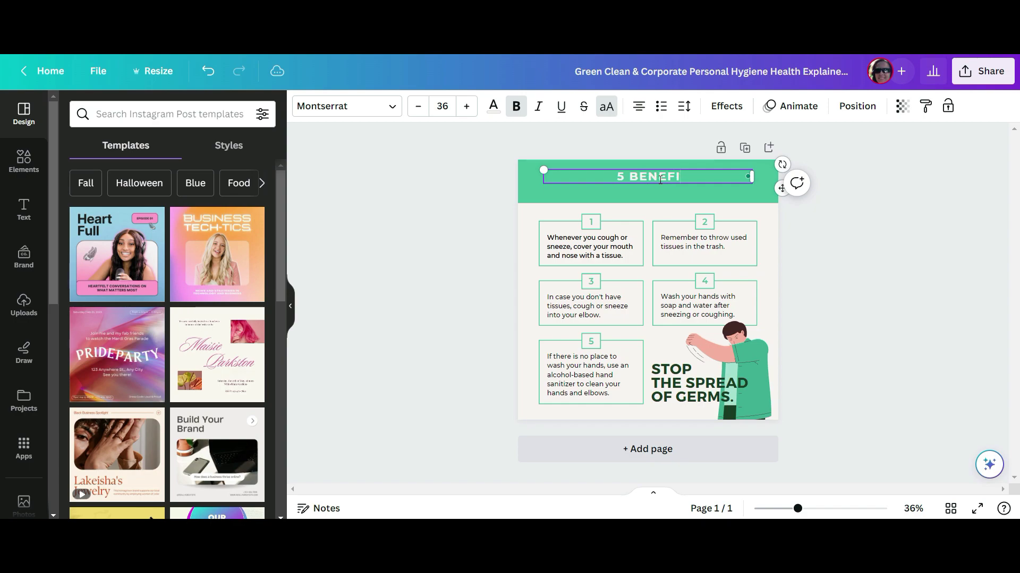
{"action": "type", "text": "TS OF BEING OUTDOORS AND SUNSHINE"}
{"action": "left_click", "coordinate": [593, 243]}
{"action": "double_click", "coordinate": [597, 243]}
{"action": "key", "text": "ctrl+a"}
{"action": "type", "text": "It releases"}
{"action": "type", "text": "onin to make you feel"}
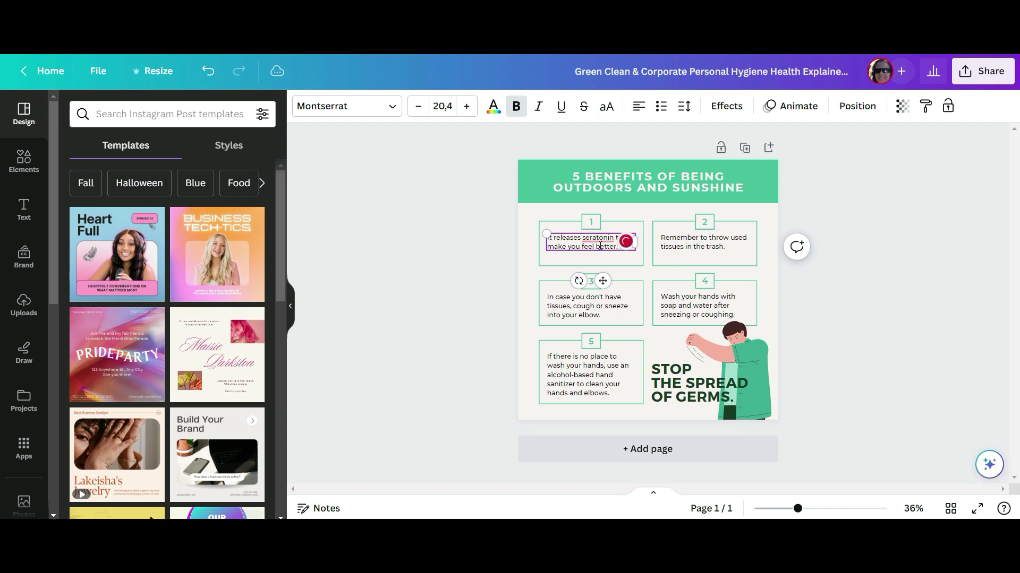
{"action": "type", "text": "Give me five benefits of being outdoors and"}
Step: Ask ChatGPT for five sunshine benefits, then for single-sentence rewrites of them
{"action": "key", "text": "Return"}
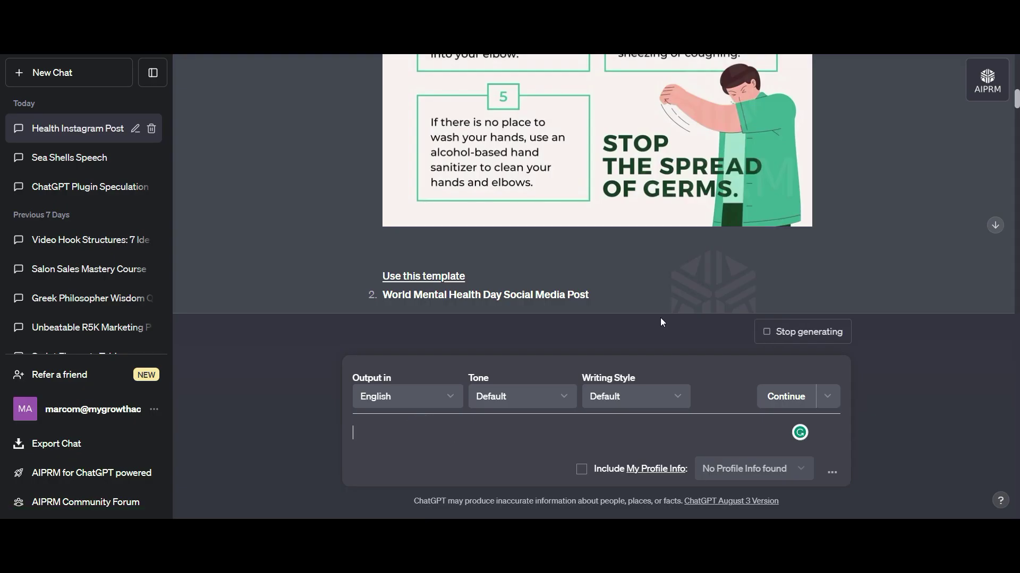
{"action": "scroll", "coordinate": [647, 263], "scroll_direction": "down", "scroll_amount": 15}
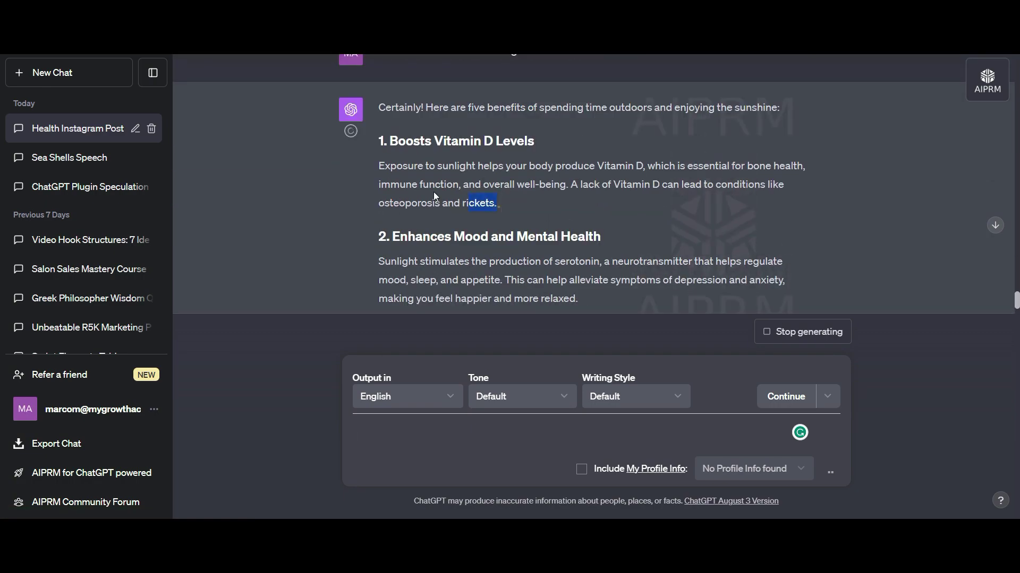
{"action": "left_click_drag", "start_coordinate": [378, 165], "coordinate": [517, 206]}
{"action": "left_click", "coordinate": [446, 430]}
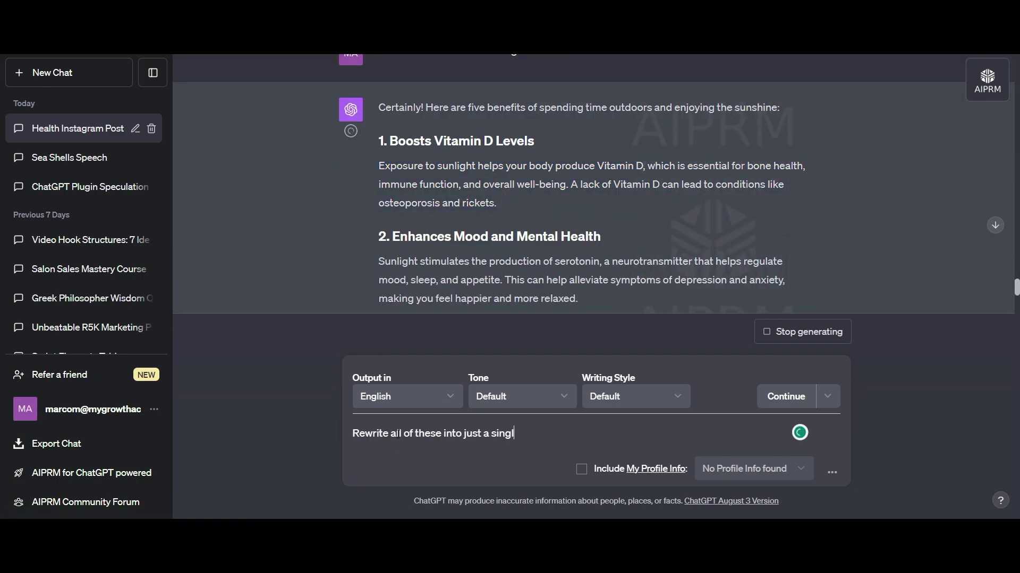
{"action": "type", "text": "Rewrite all of these into just a single sentence"}
{"action": "key", "text": "Return"}
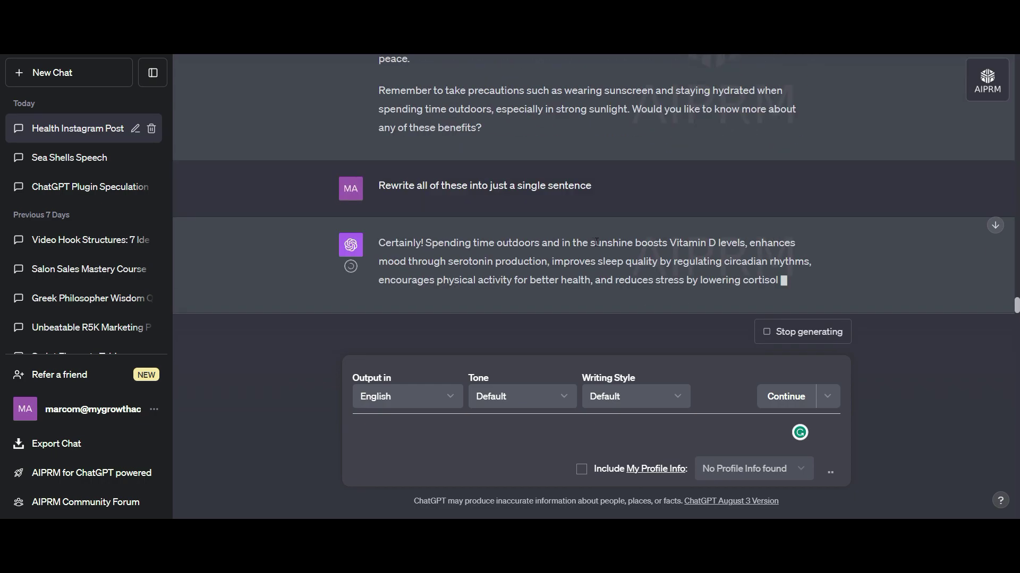
{"action": "left_click_drag", "start_coordinate": [738, 250], "coordinate": [426, 242]}
{"action": "scroll", "coordinate": [598, 240], "scroll_direction": "up", "scroll_amount": 5}
{"action": "scroll", "coordinate": [598, 239], "scroll_direction": "up", "scroll_amount": 3}
{"action": "left_click_drag", "start_coordinate": [533, 144], "coordinate": [411, 143]}
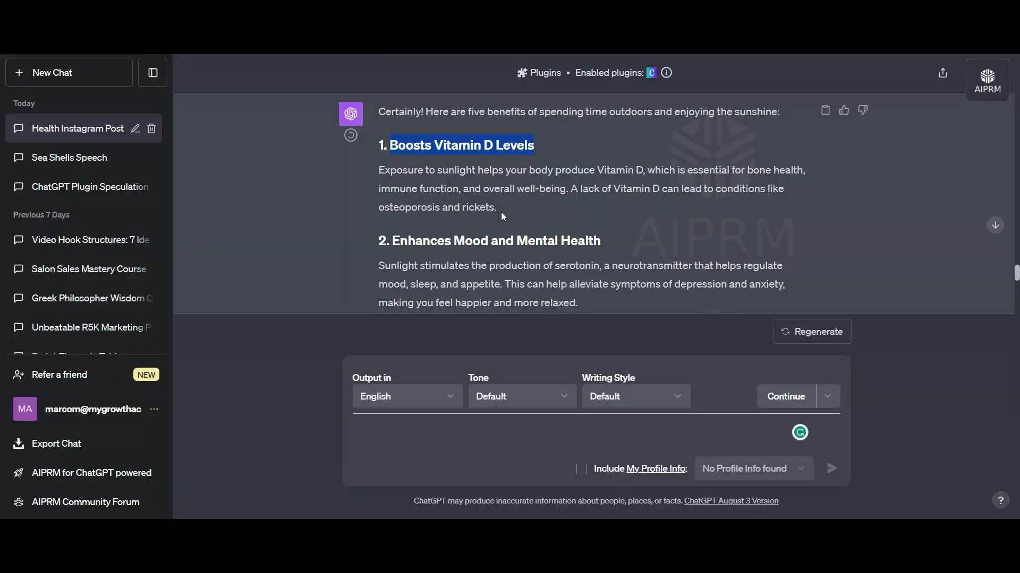
{"action": "left_click_drag", "start_coordinate": [601, 241], "coordinate": [391, 240]}
Step: Paste benefit headings into the boxes: Improves Sleep Quality, Encourages Physical Activity, Reduces Stress
{"action": "type", "text": "Enhances Mood and Mental Health."}
{"action": "scroll", "coordinate": [548, 147], "scroll_direction": "down", "scroll_amount": 3}
{"action": "left_click_drag", "start_coordinate": [549, 147], "coordinate": [392, 137]}
{"action": "type", "text": "Improves Sleep Quality."}
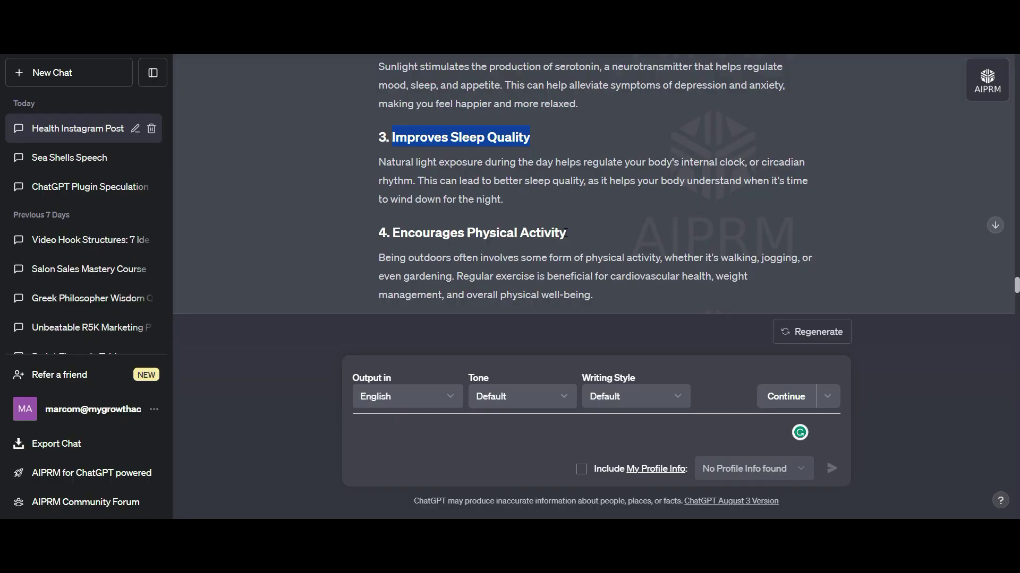
{"action": "double_click", "coordinate": [699, 301]}
{"action": "type", "text": "Encourages Physical Activity"}
{"action": "double_click", "coordinate": [615, 298]}
{"action": "left_click", "coordinate": [900, 311]}
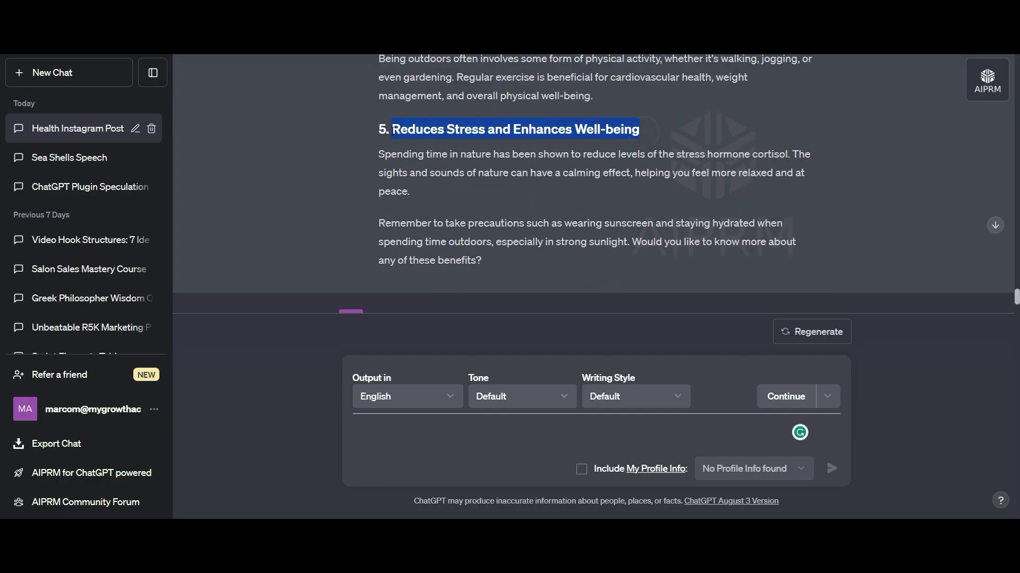
{"action": "double_click", "coordinate": [590, 370]}
{"action": "type", "text": "Reduces Stress and Enhances Well-being"}
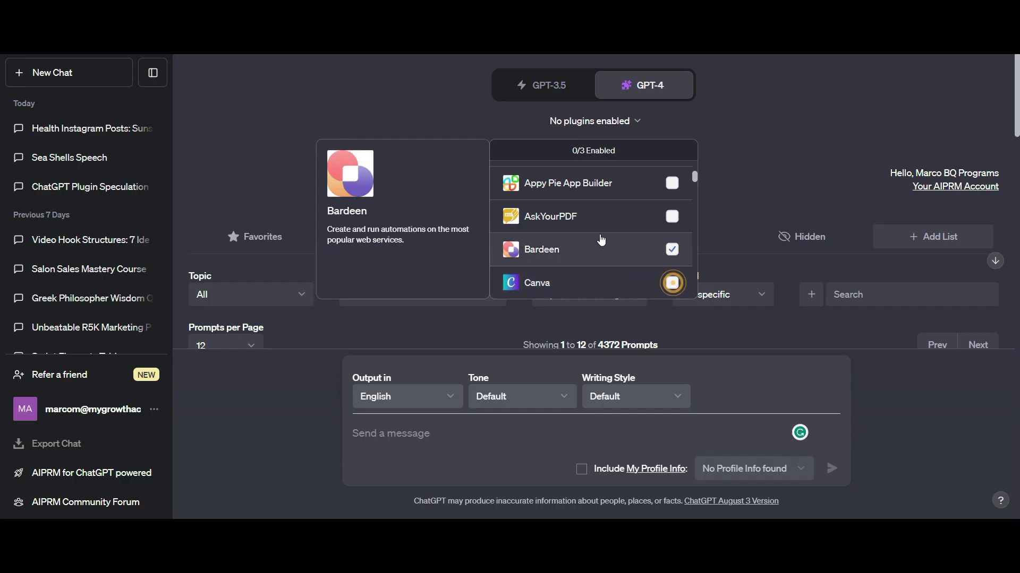
{"action": "scroll", "coordinate": [598, 237], "scroll_direction": "down", "scroll_amount": 1}
{"action": "scroll", "coordinate": [601, 239], "scroll_direction": "down", "scroll_amount": 3}
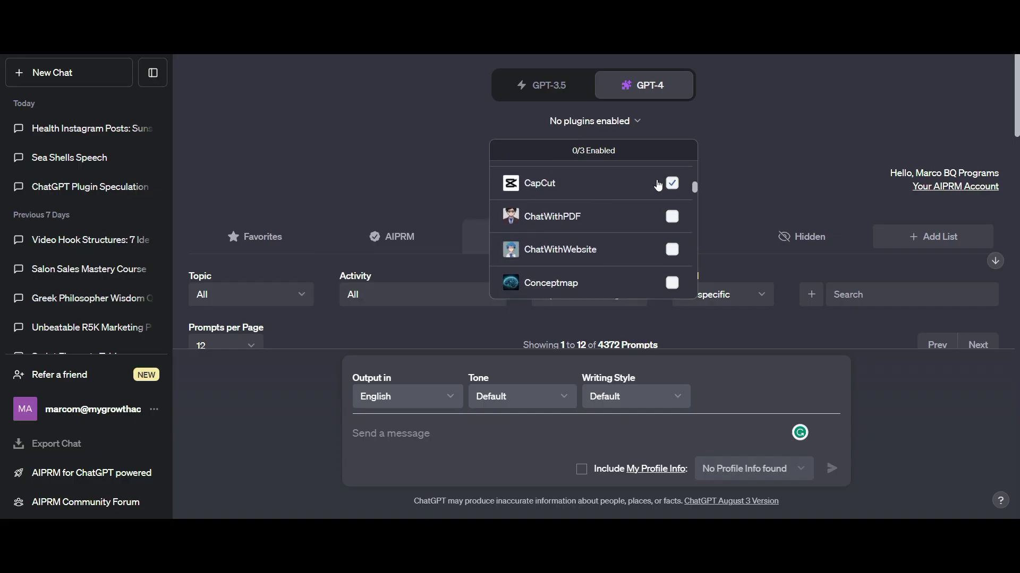
Step: Enable CapCut, send the 30-second perfect-donut tutorial request, and open the generated video
{"action": "left_click", "coordinate": [518, 434]}
{"action": "type", "text": "Use capcut to create a 30 second tutorial on how to create the perfec"}
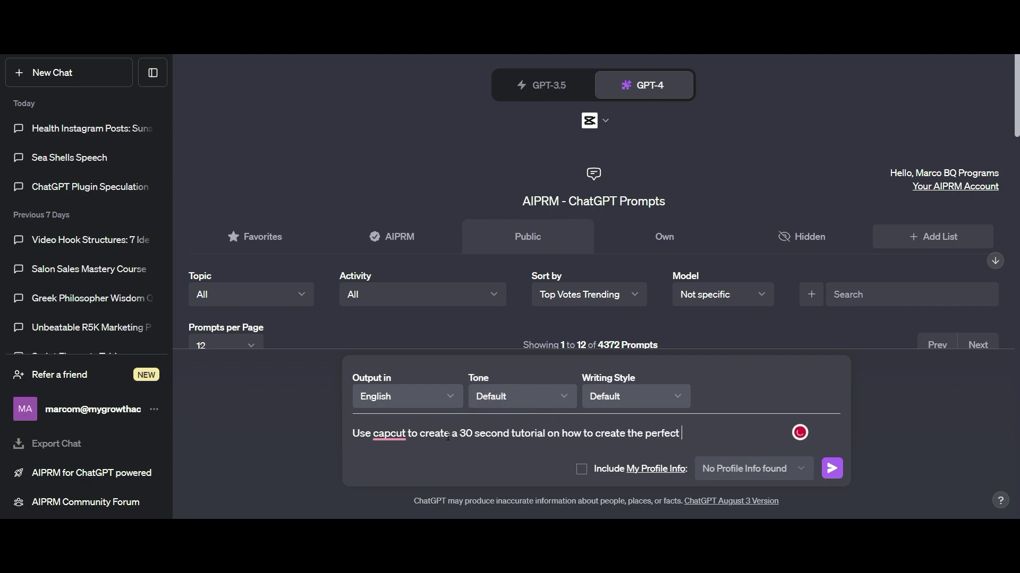
{"action": "type", "text": " tutorial should be run"}
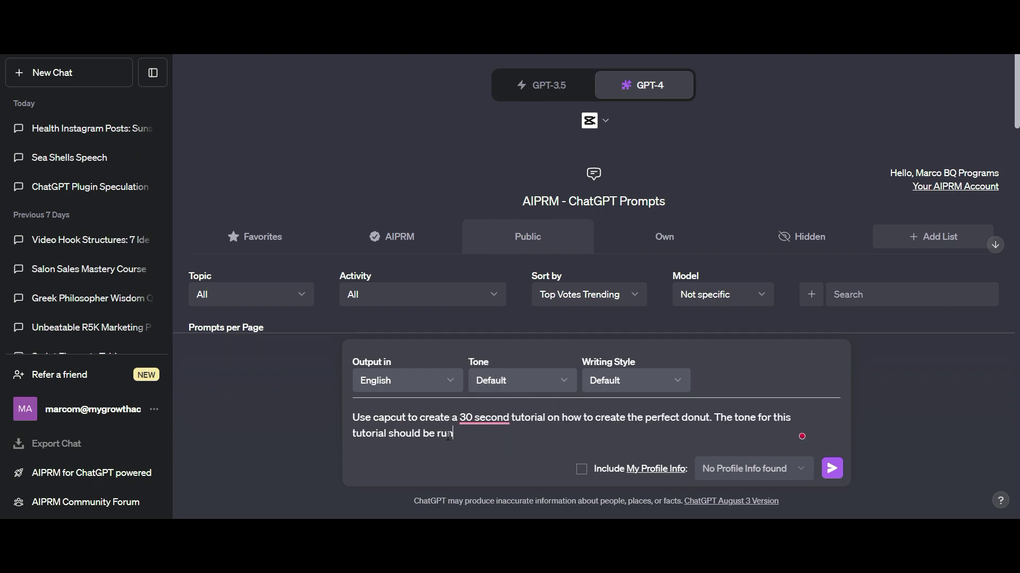
{"action": "type", "text": "."}
{"action": "key", "text": "Return"}
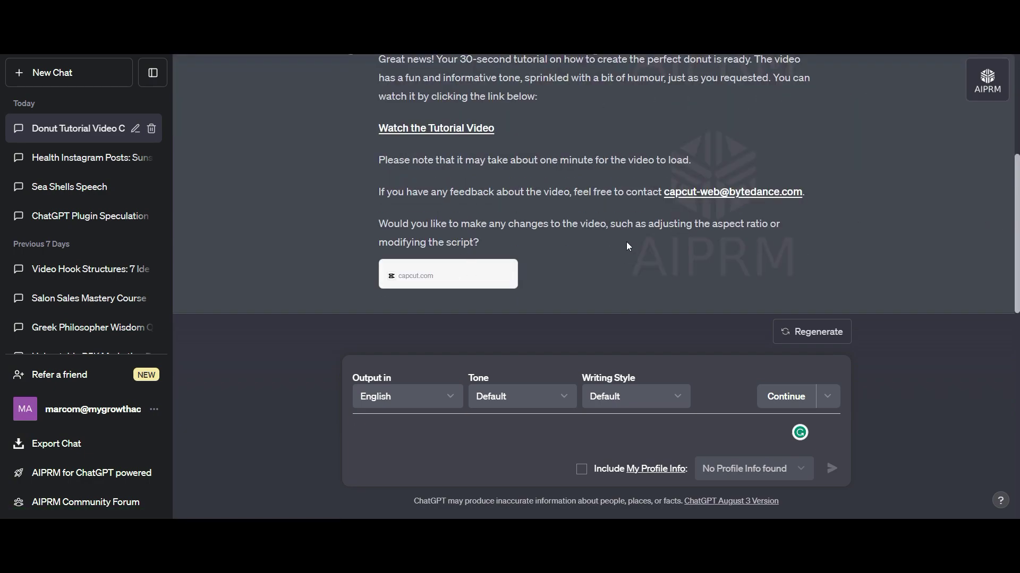
{"action": "left_click", "coordinate": [442, 127]}
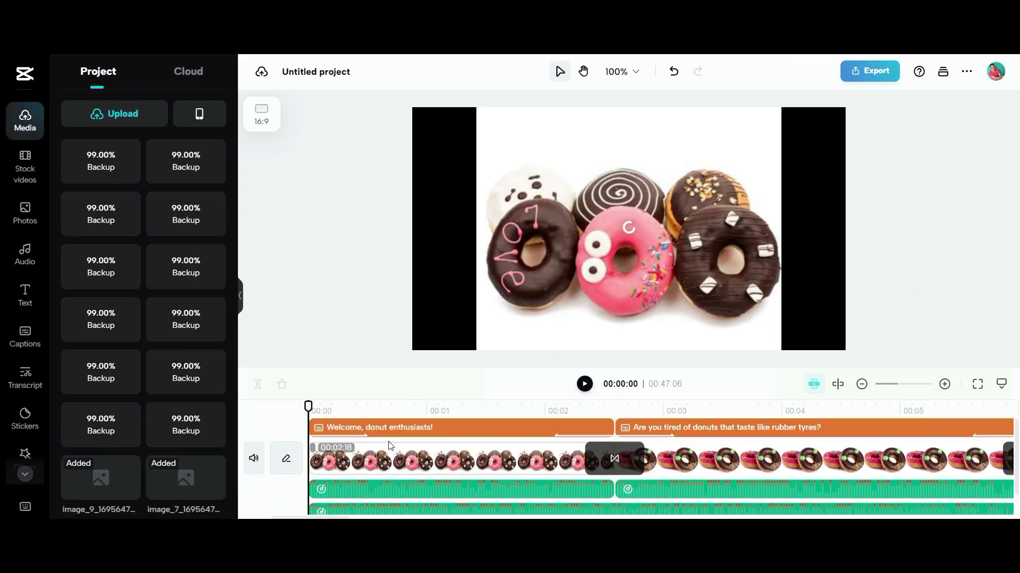
Step: Change the donut video's aspect ratio to 9:16, then to 1:1, and play the preview
{"action": "left_click", "coordinate": [262, 116]}
{"action": "left_click", "coordinate": [350, 274]}
{"action": "left_click", "coordinate": [261, 116]}
{"action": "left_click", "coordinate": [352, 304]}
{"action": "left_click", "coordinate": [585, 385]}
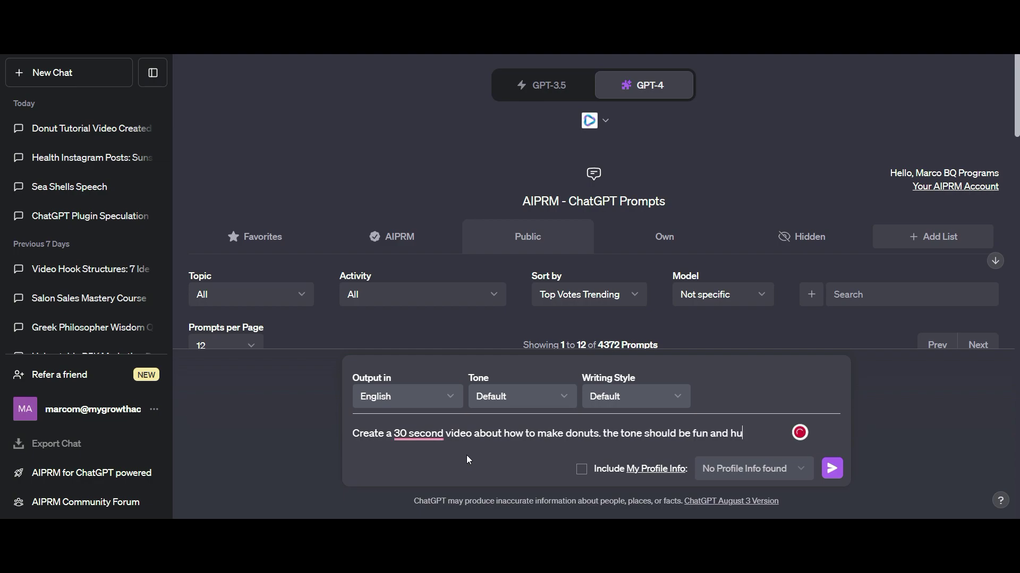
{"action": "type", "text": "morous but also informative."}
Step: Send the prompt for a fun, humorous, informative 30-second donut-making video
{"action": "key", "text": "Return"}
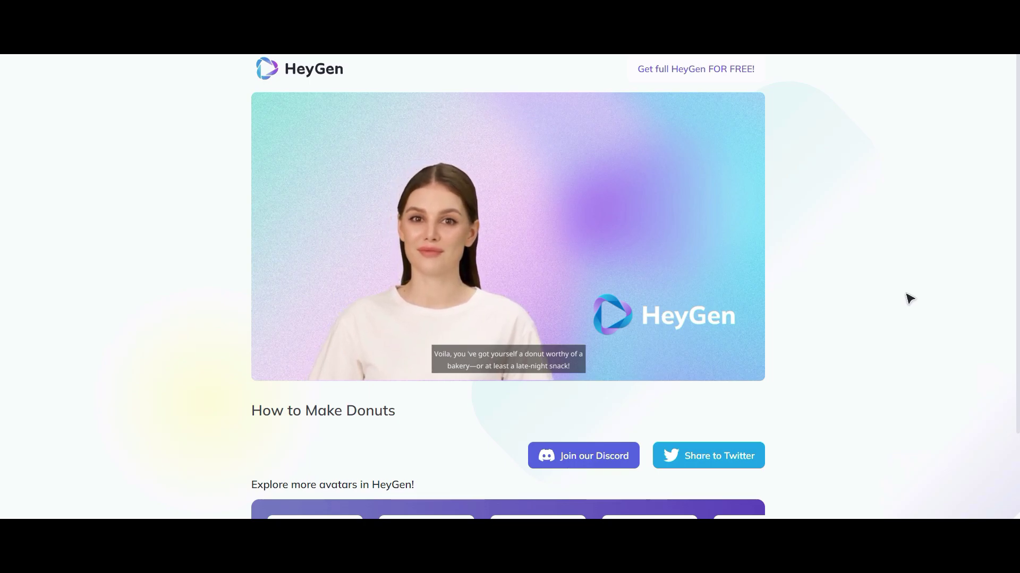
Step: Save the How to Make Donuts video to the computer as 'Hey Gen Donut Video'
{"action": "right_click", "coordinate": [605, 187]}
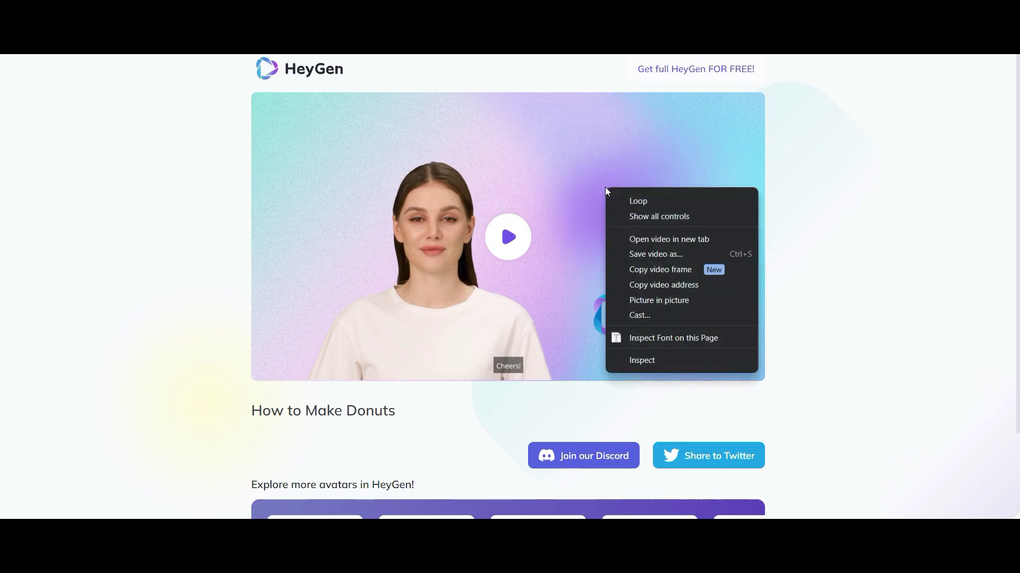
{"action": "left_click", "coordinate": [662, 257]}
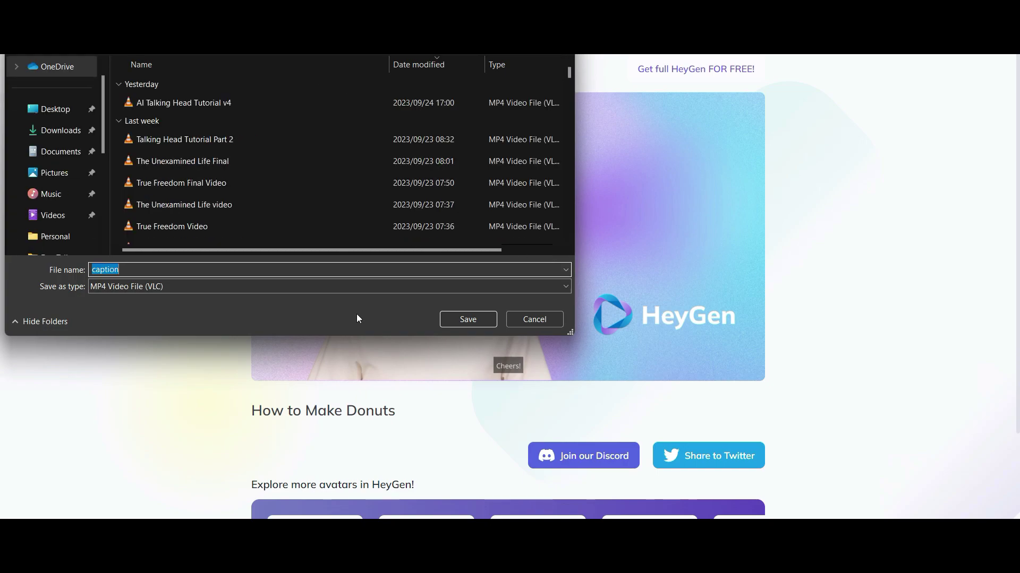
{"action": "type", "text": "Hey Ge"}
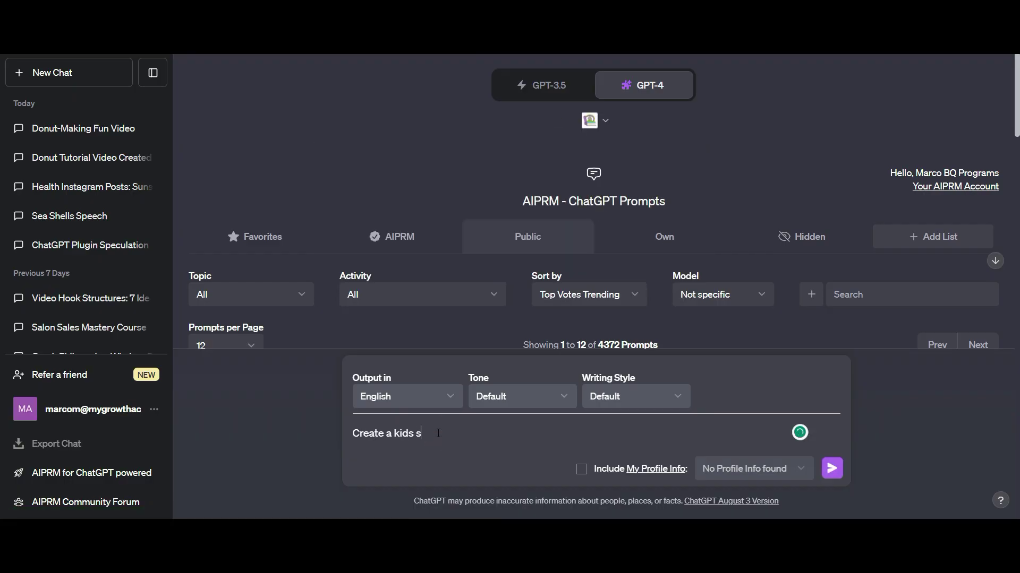
{"action": "type", "text": "ry for me about a squirrel that overcomes its fear"}
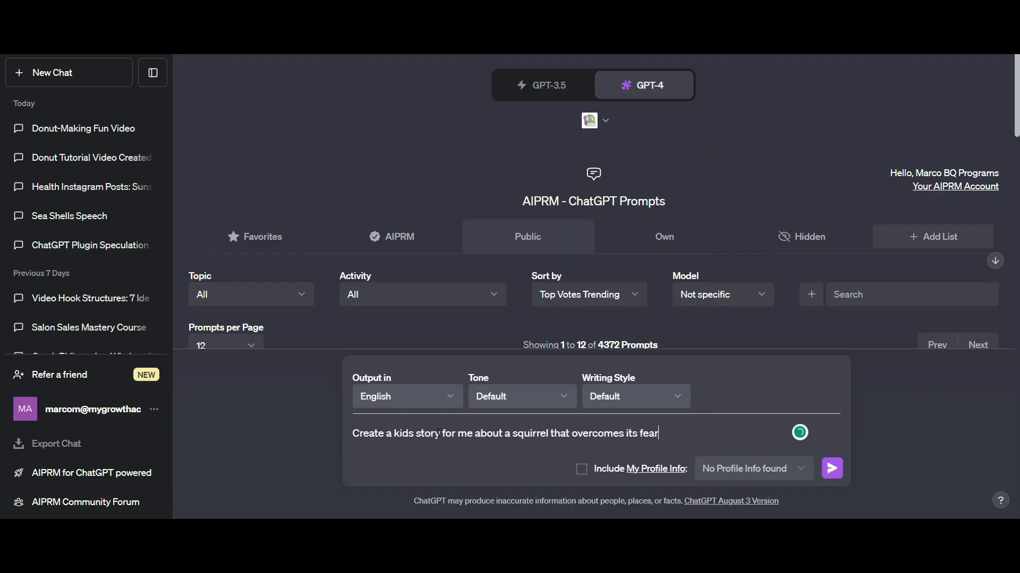
{"action": "type", "text": "s to save an entire forest. The sot"}
Step: Fix typos in the squirrel story prompt for Zoe, Chase, Donnie and Gabriel, then send it
{"action": "key", "text": "BackSpace"}
{"action": "key", "text": "BackSpace"}
{"action": "type", "text": "tory must be written for children aged 8-10. the main characters are: oe"}
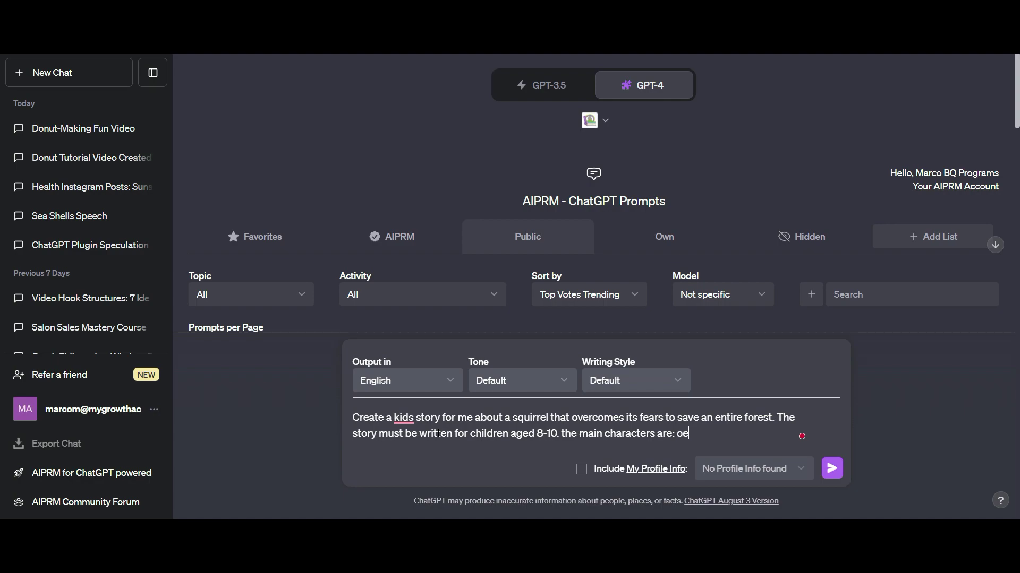
{"action": "key", "text": "BackSpace"}
{"action": "key", "text": "BackSpace"}
{"action": "type", "text": "Zoe, Chase, Donnie and B"}
{"action": "key", "text": "BackSpace"}
{"action": "type", "text": "Gabriel"}
{"action": "left_click", "coordinate": [831, 468]}
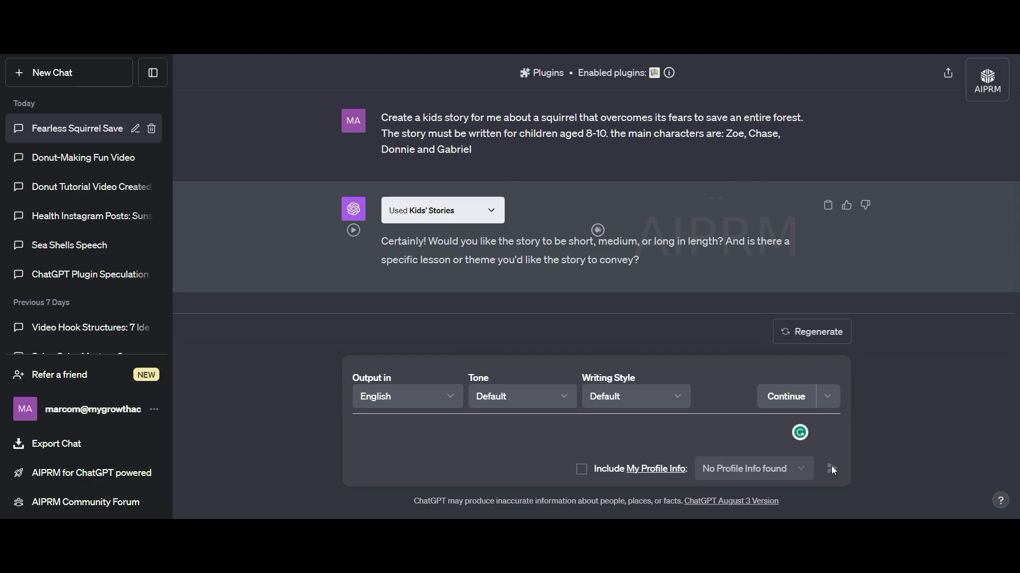
Step: Reply with medium length and a lesson about being brave for ten seconds
{"action": "left_click", "coordinate": [392, 435]}
{"action": "type", "text": "medium length."}
{"action": "key", "text": "shift+Return"}
{"action": "type", "text": "The lesson should be, we only need to be brave for ten seco"}
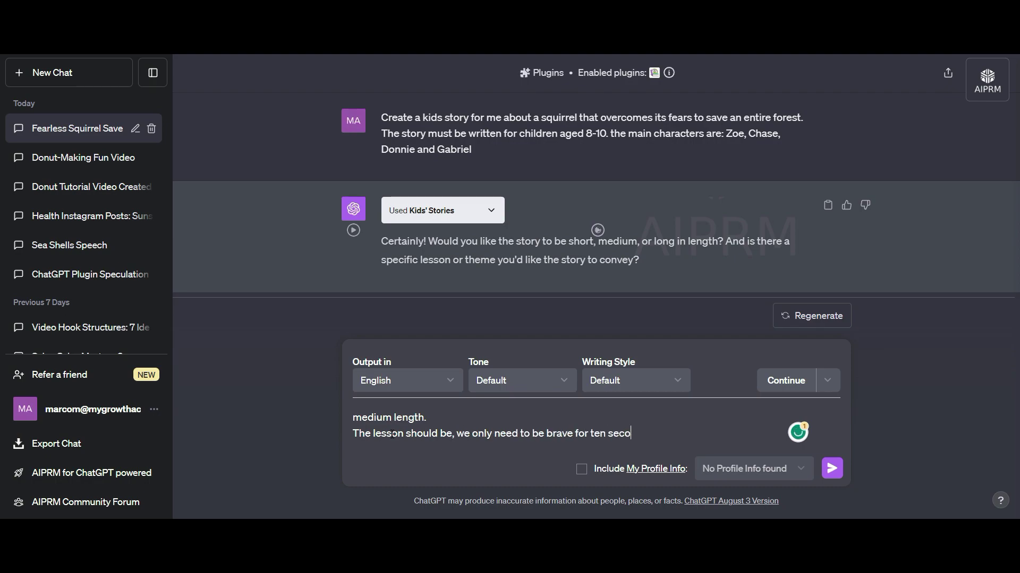
{"action": "type", "text": "nds at a time. those ten seconds will change our l"}
{"action": "key", "text": "Return"}
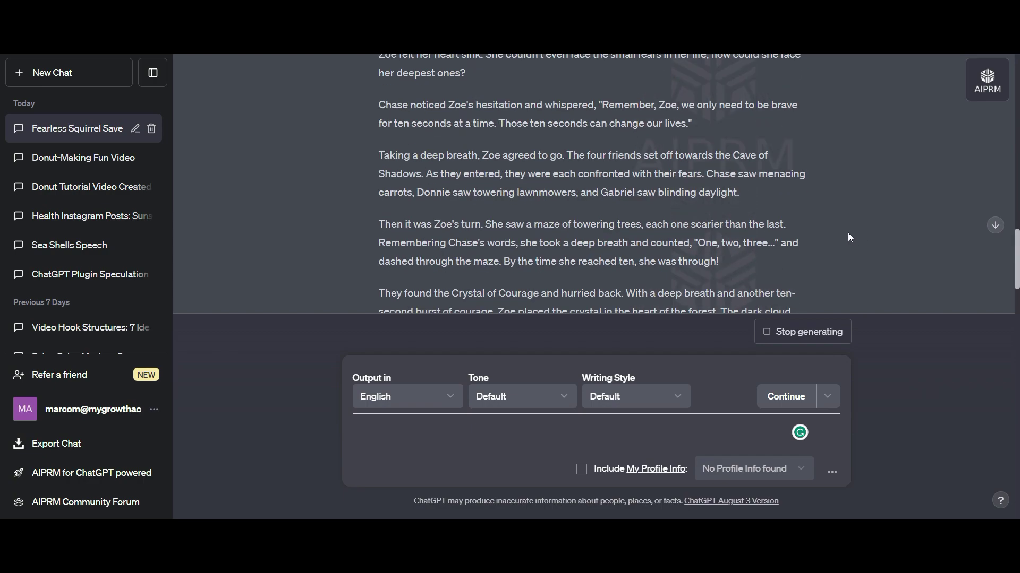
{"action": "scroll", "coordinate": [855, 233], "scroll_direction": "down", "scroll_amount": 1}
{"action": "scroll", "coordinate": [839, 233], "scroll_direction": "down", "scroll_amount": 1}
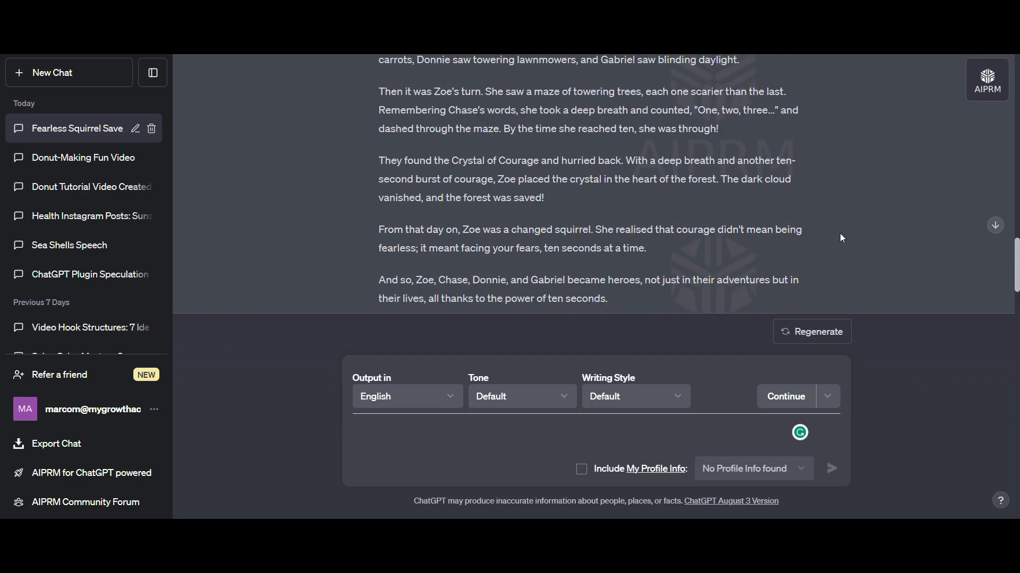
{"action": "scroll", "coordinate": [837, 236], "scroll_direction": "down", "scroll_amount": 1}
{"action": "scroll", "coordinate": [811, 226], "scroll_direction": "down", "scroll_amount": 1}
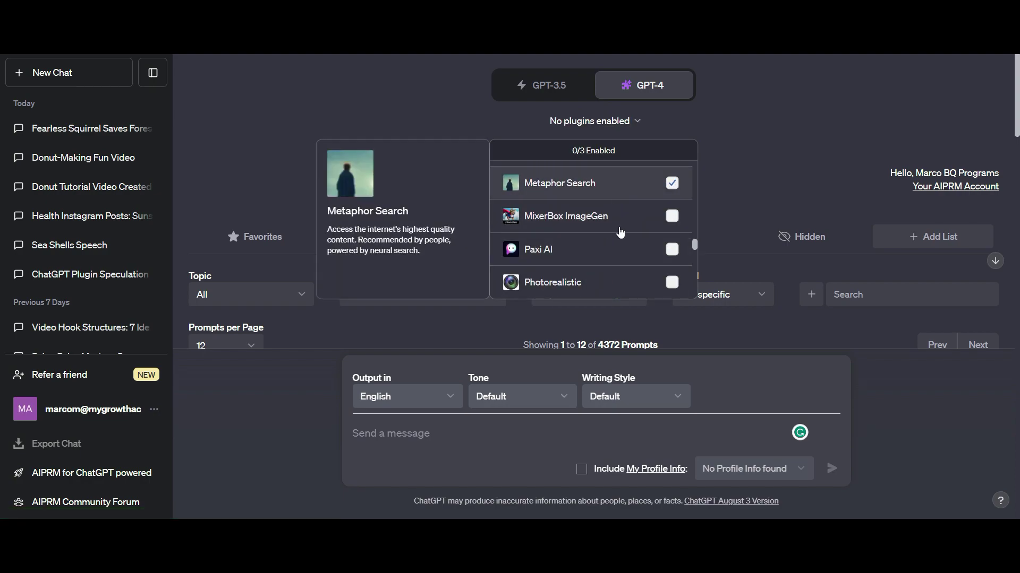
{"action": "scroll", "coordinate": [618, 242], "scroll_direction": "down", "scroll_amount": 3}
{"action": "scroll", "coordinate": [619, 242], "scroll_direction": "down", "scroll_amount": 1}
Step: Enable Stories and send 'turn this story into a book:' with the squirrel story pasted below
{"action": "left_click", "coordinate": [672, 214]}
{"action": "left_click", "coordinate": [390, 431]}
{"action": "type", "text": "turn this"}
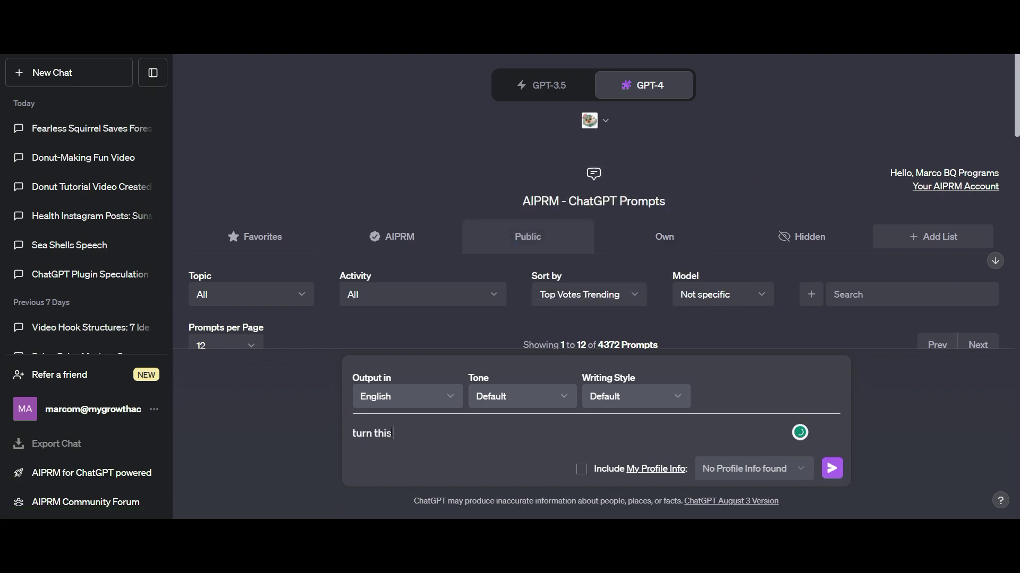
{"action": "type", "text": " story into a book:"}
{"action": "key", "text": "shift+Return"}
{"action": "key", "text": "ctrl+v"}
{"action": "key", "text": "Return"}
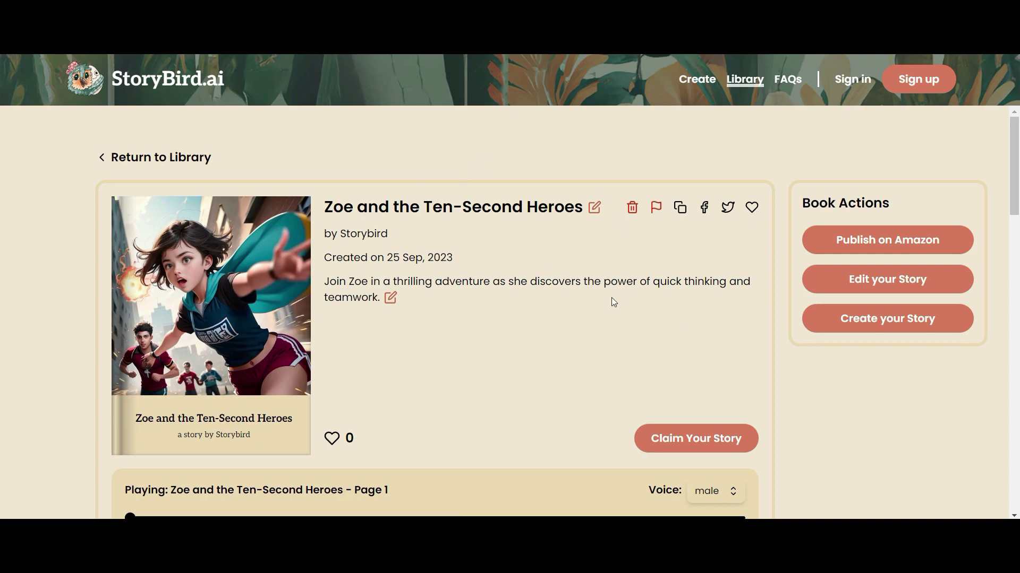
{"action": "scroll", "coordinate": [659, 405], "scroll_direction": "down", "scroll_amount": 1}
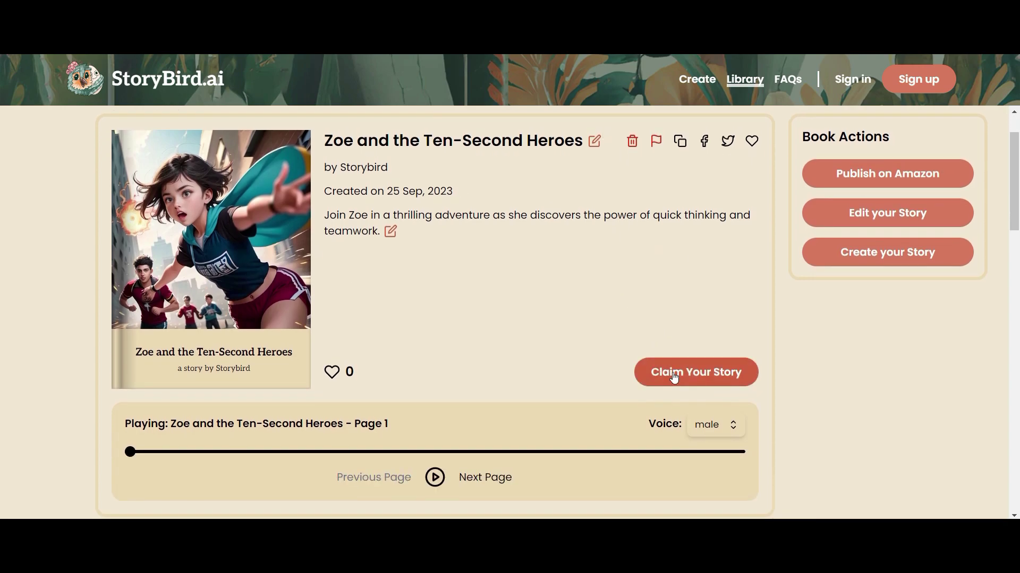
Step: Claim 'Zoe and the Ten-Second Heroes' and page through the book to pages 15-16
{"action": "left_click", "coordinate": [672, 372]}
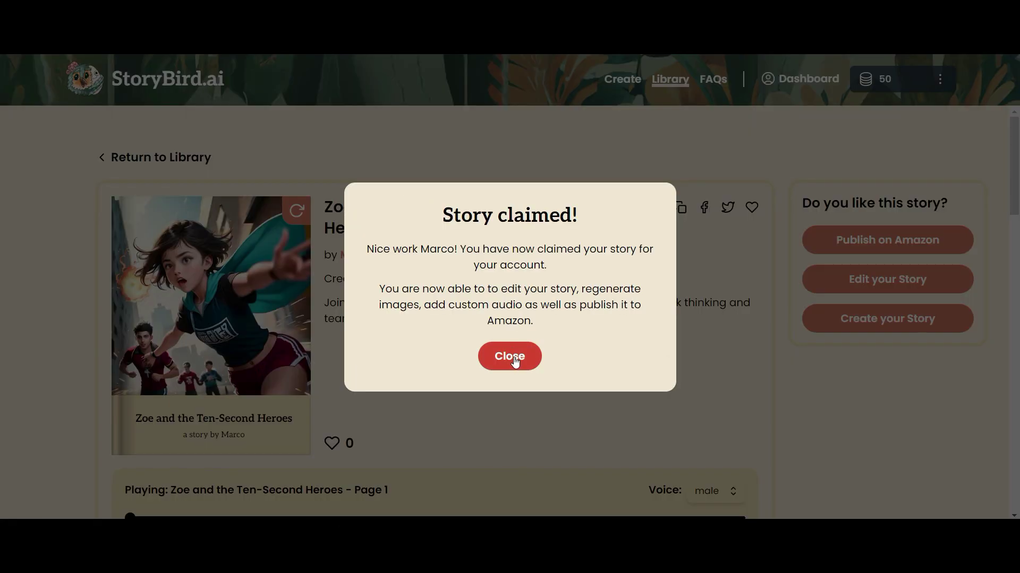
{"action": "left_click", "coordinate": [514, 362]}
{"action": "left_click", "coordinate": [592, 496]}
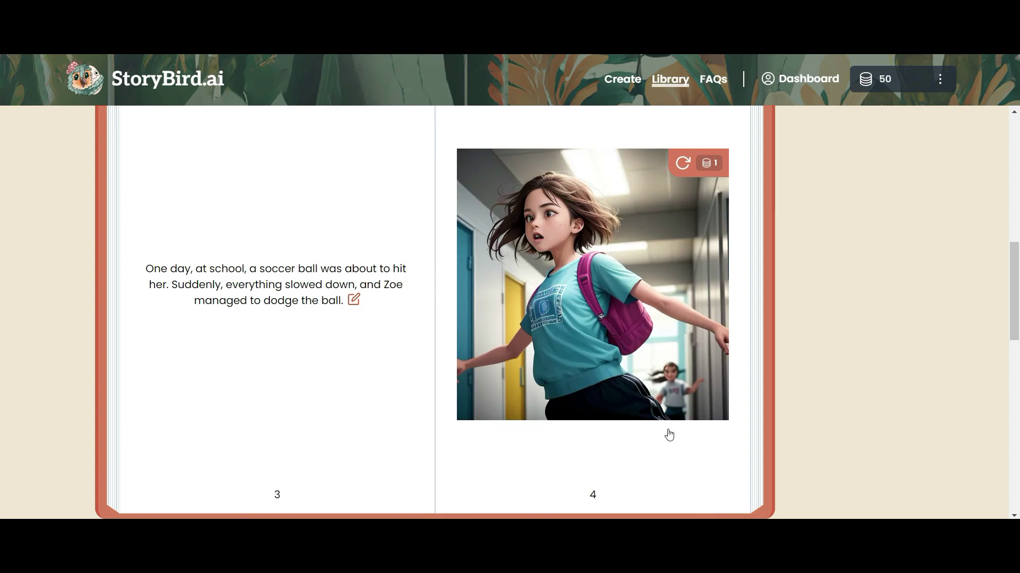
{"action": "left_click", "coordinate": [706, 470]}
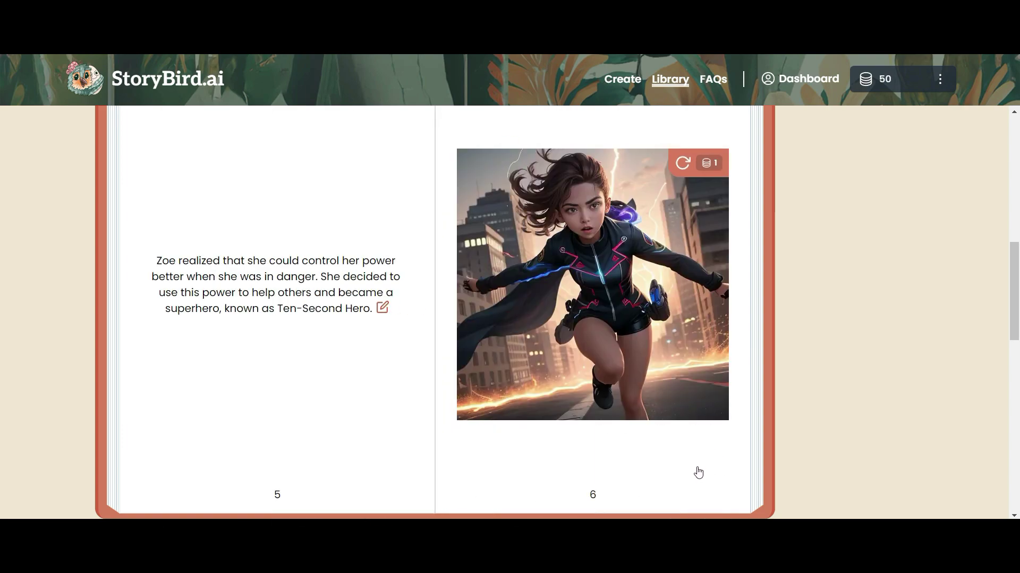
{"action": "left_click", "coordinate": [699, 474]}
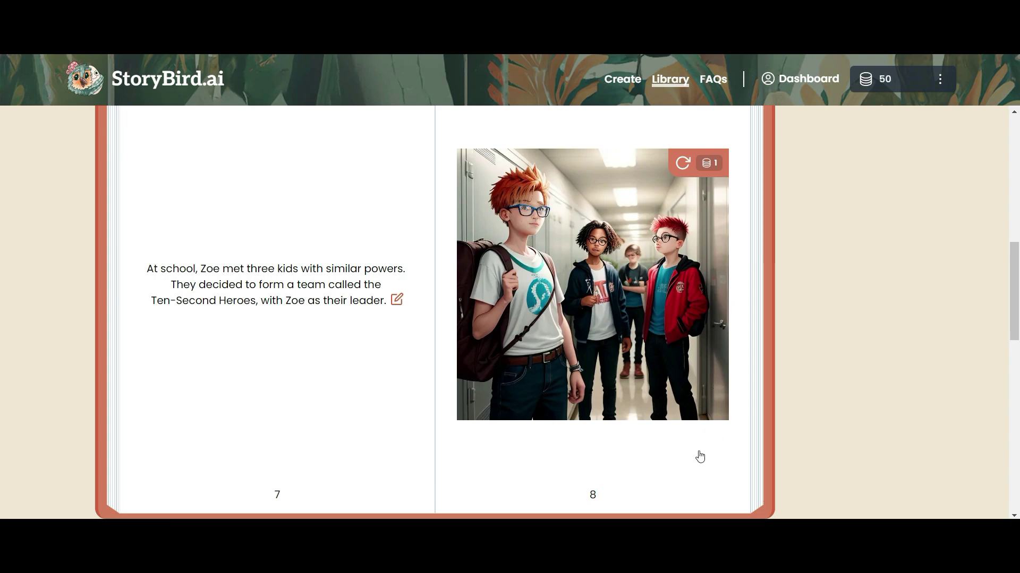
{"action": "left_click", "coordinate": [700, 457]}
{"action": "left_click", "coordinate": [699, 457]}
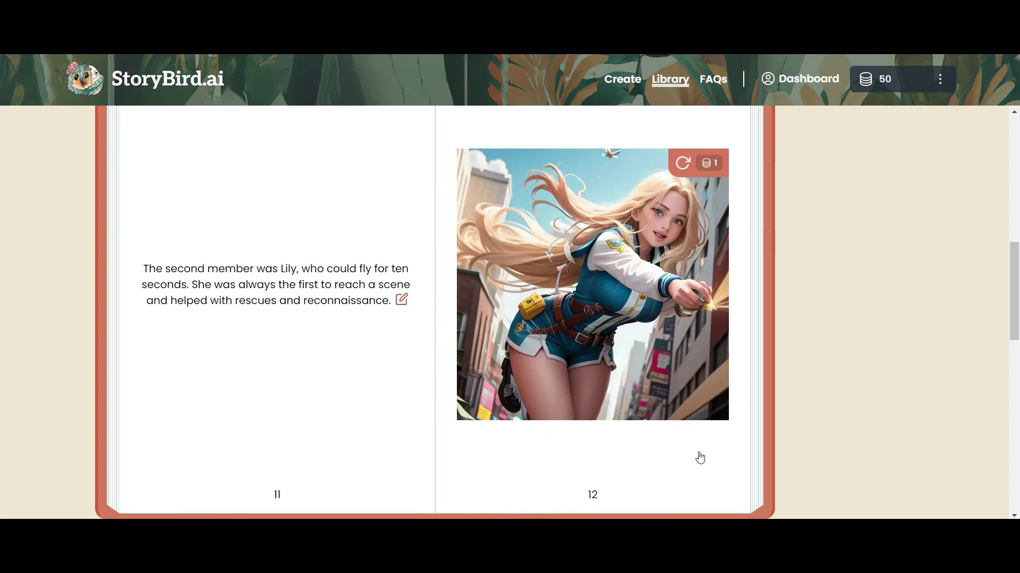
{"action": "left_click", "coordinate": [700, 457]}
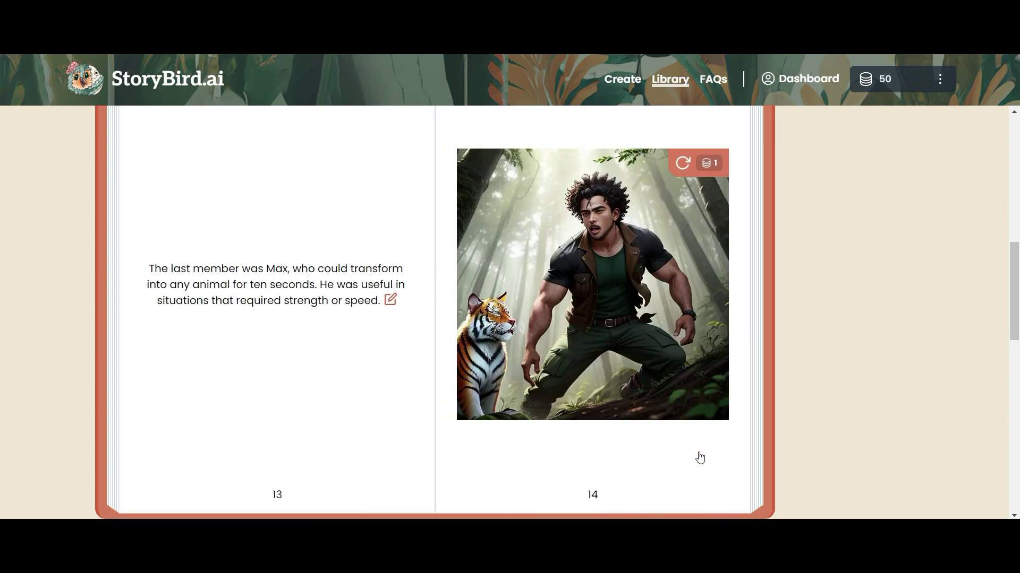
{"action": "left_click", "coordinate": [706, 459]}
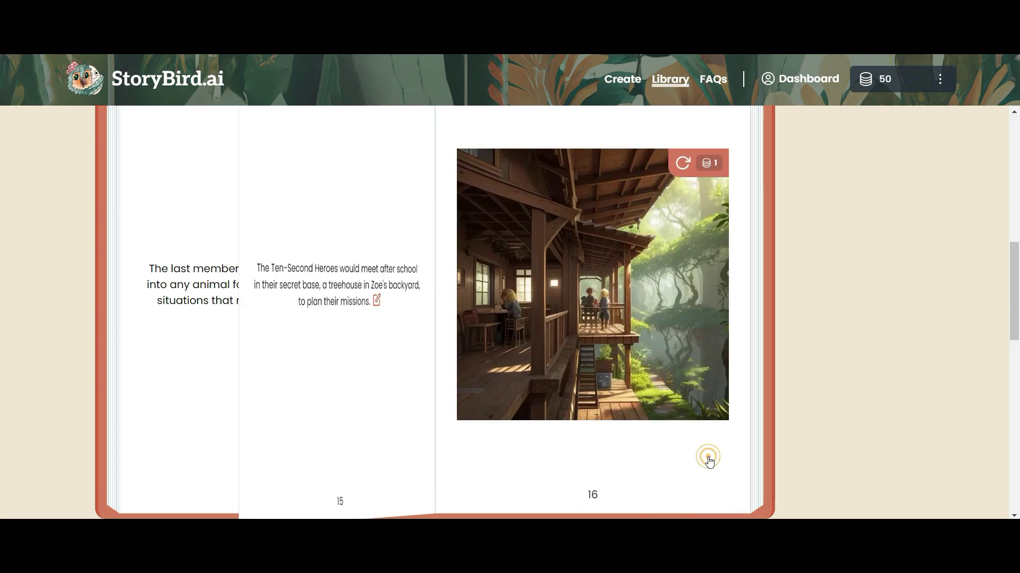
Step: Page on through pages 17-36 to the closing The End spread
{"action": "left_click", "coordinate": [714, 463]}
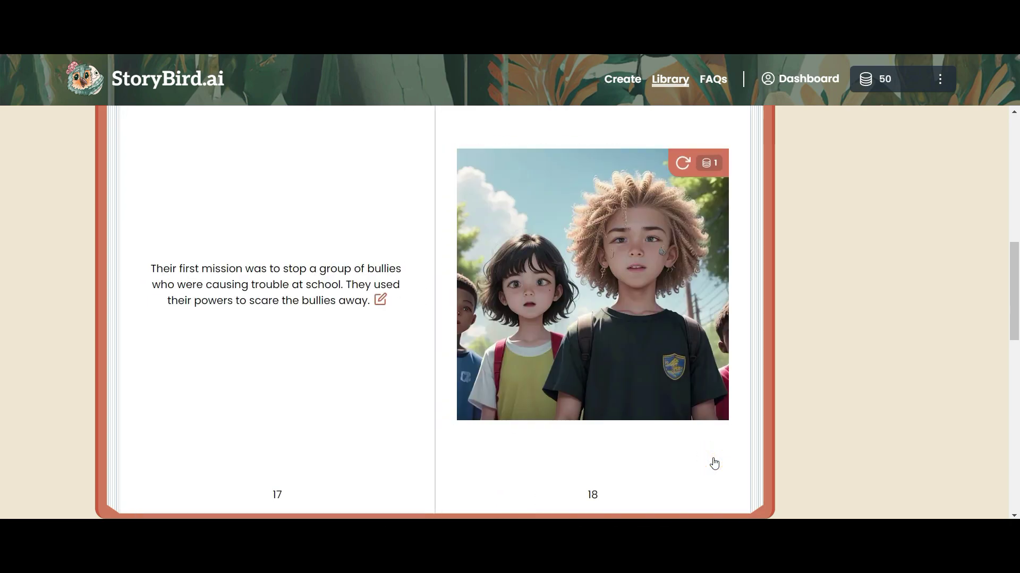
{"action": "left_click", "coordinate": [715, 464]}
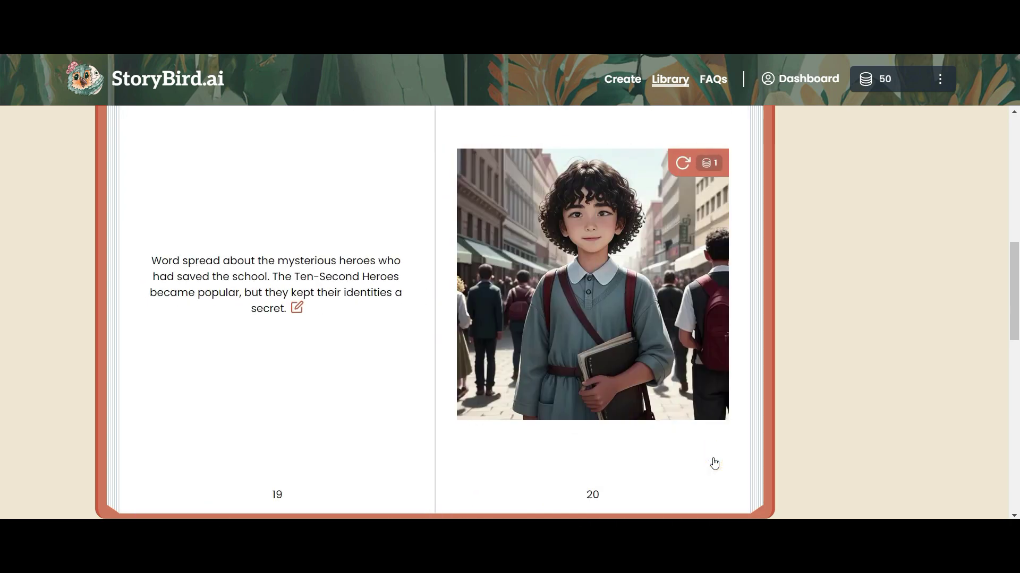
{"action": "left_click", "coordinate": [714, 463]}
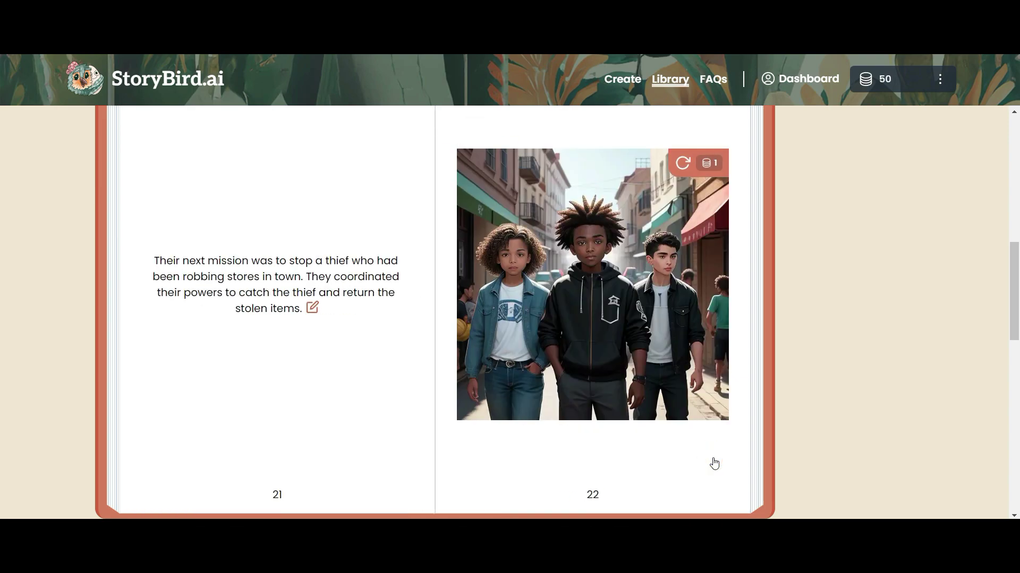
{"action": "left_click", "coordinate": [715, 464]}
{"action": "left_click", "coordinate": [714, 463]}
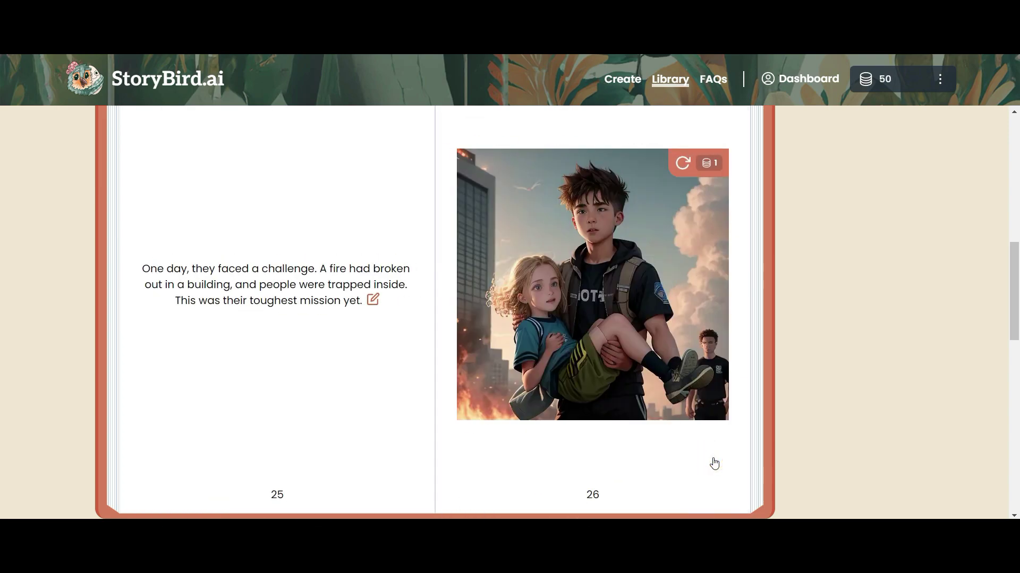
{"action": "left_click", "coordinate": [715, 464]}
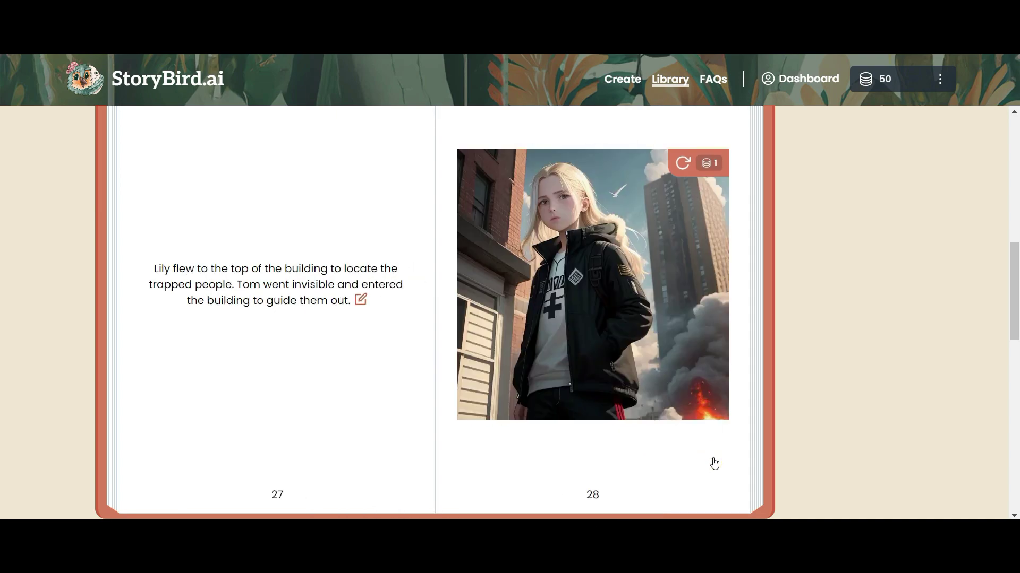
{"action": "left_click", "coordinate": [714, 464]}
{"action": "left_click", "coordinate": [715, 463]}
{"action": "left_click", "coordinate": [715, 464]}
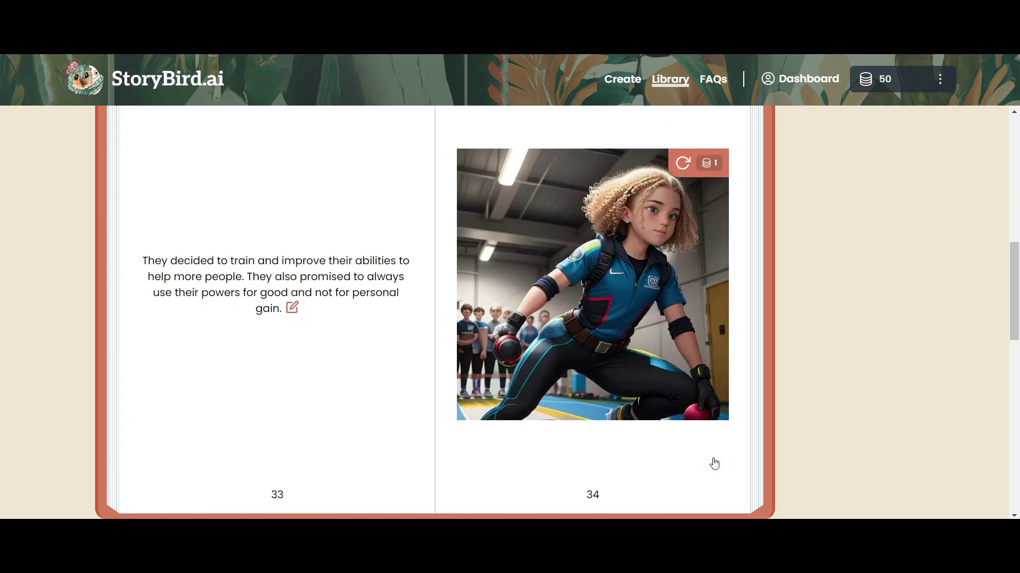
{"action": "left_click", "coordinate": [715, 464]}
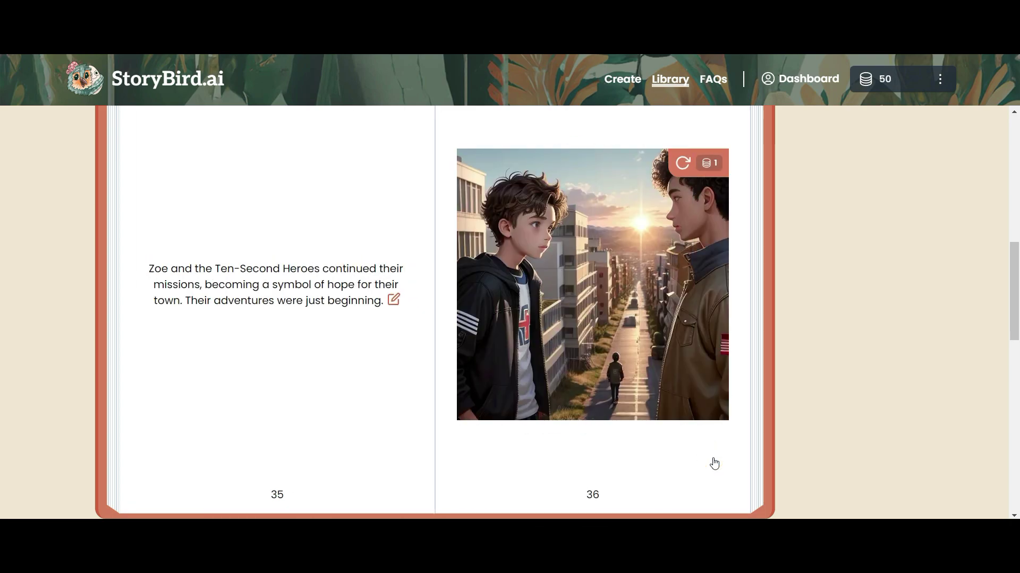
{"action": "left_click", "coordinate": [715, 464]}
{"action": "scroll", "coordinate": [722, 420], "scroll_direction": "up", "scroll_amount": 1}
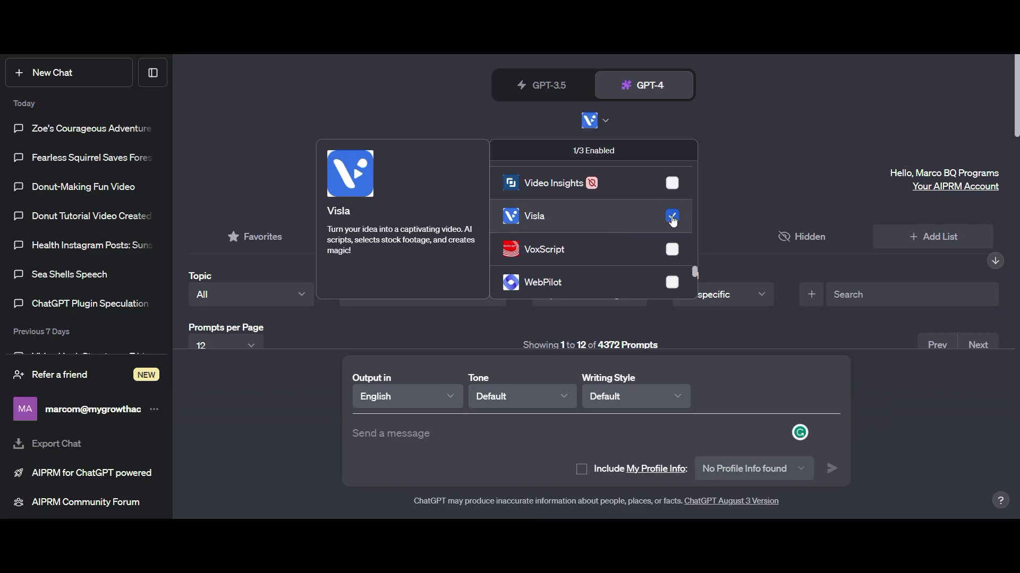
{"action": "type", "text": "Create a captivating video about"}
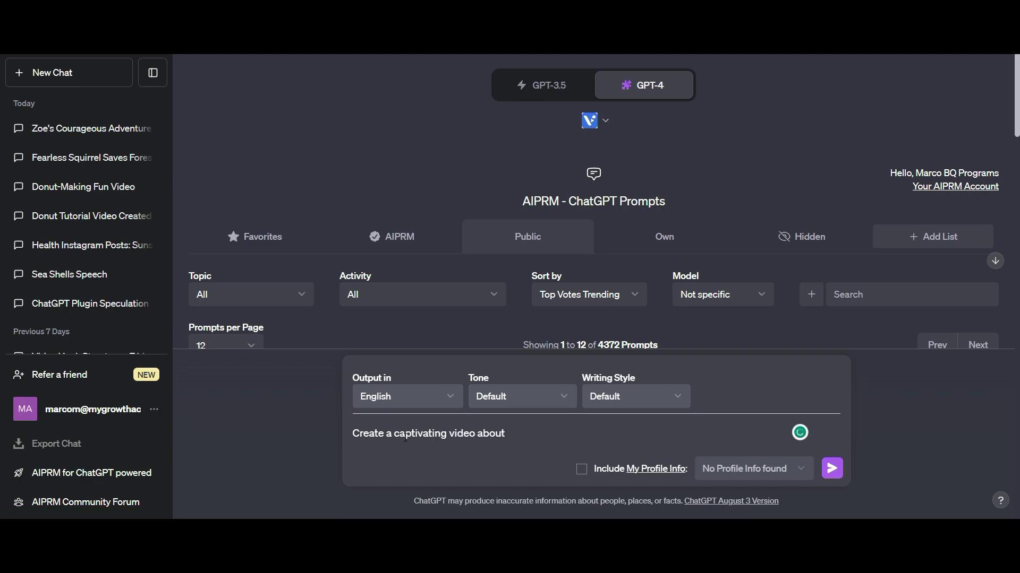
Step: Add the video length and topic, then send the Top Dog Breeds for Kids video request
{"action": "left_click", "coordinate": [449, 434]}
{"action": "type", "text": "30 second"}
{"action": "left_click", "coordinate": [572, 437]}
{"action": "type", "text": "the best dog breeds for kids"}
{"action": "key", "text": "Return"}
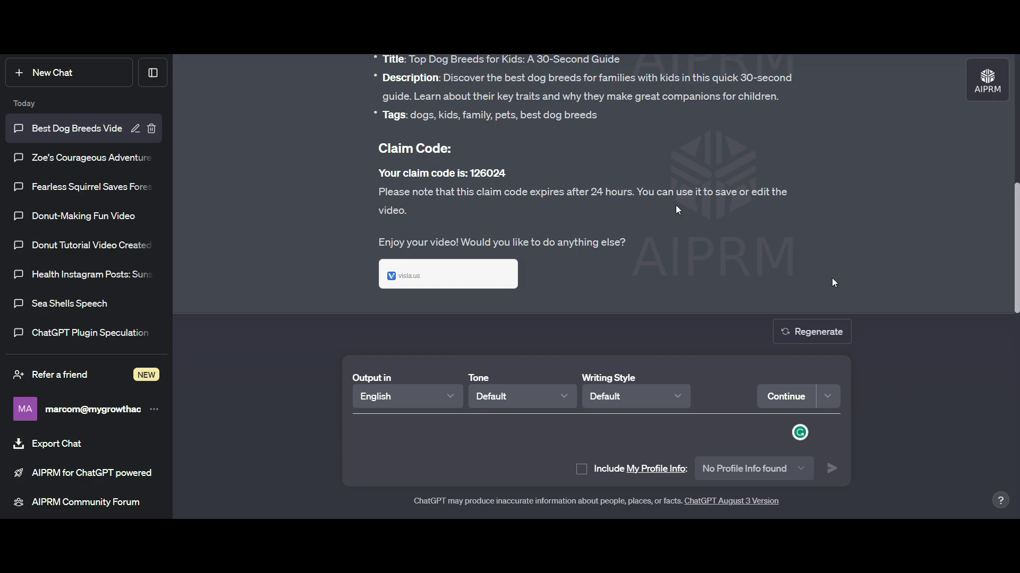
{"action": "scroll", "coordinate": [630, 207], "scroll_direction": "up", "scroll_amount": 1}
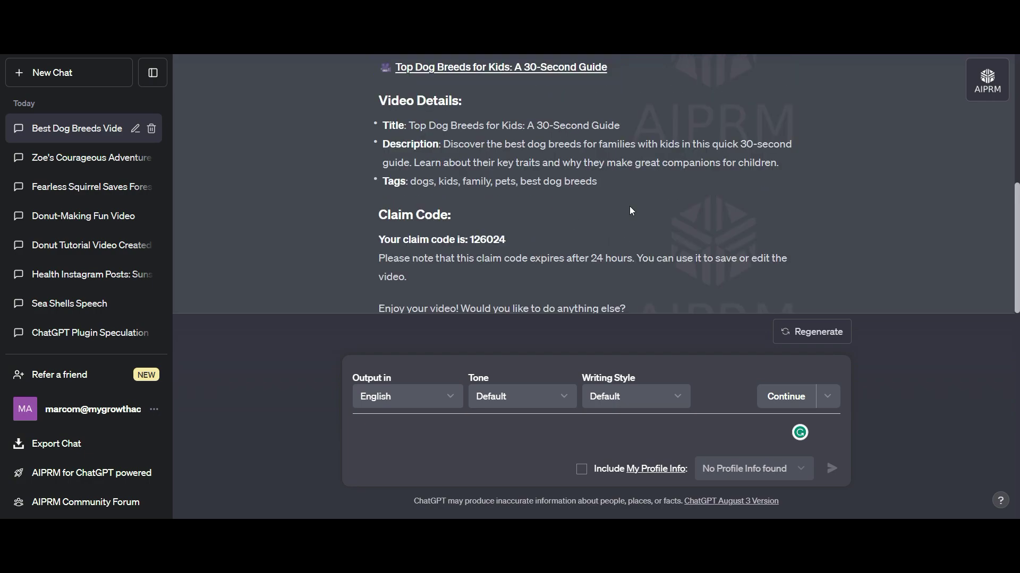
{"action": "scroll", "coordinate": [580, 290], "scroll_direction": "up", "scroll_amount": 3}
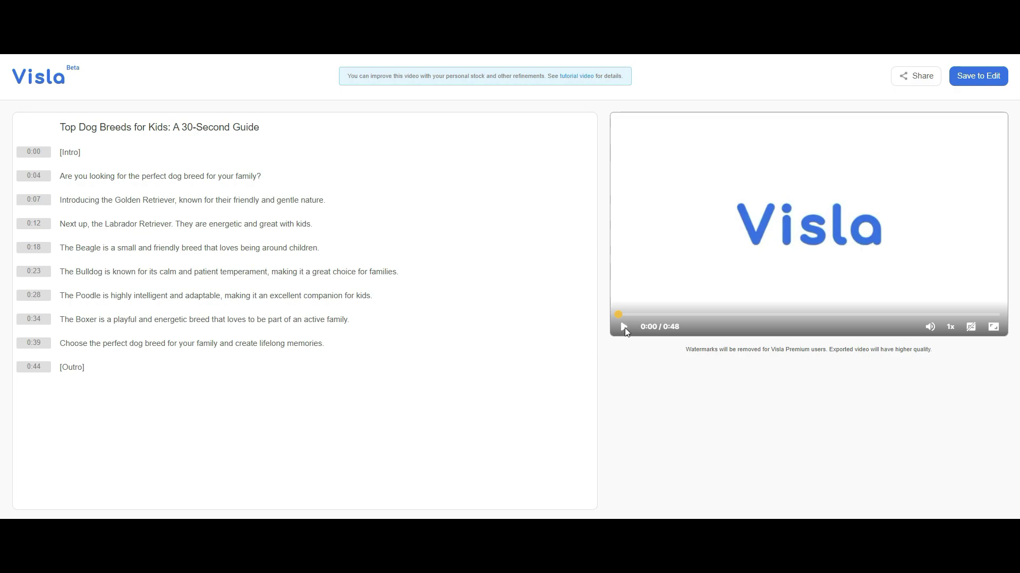
{"action": "left_click", "coordinate": [624, 328]}
Step: Replay the dog breeds video preview through the Beagle, Bulldog and Poodle scenes
{"action": "left_click", "coordinate": [625, 327]}
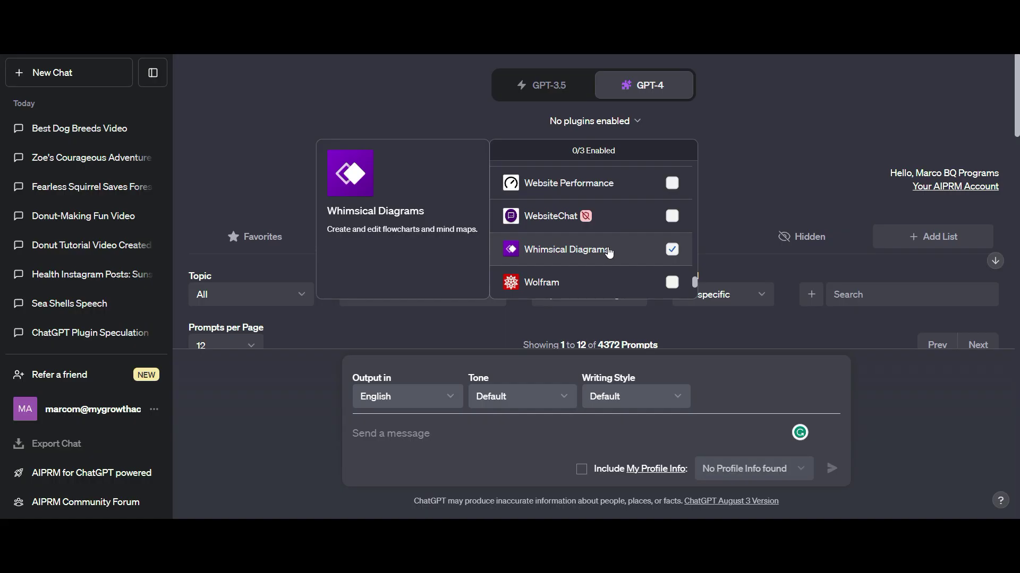
Step: Close the plugin list with Whimsical Diagrams on and insert 'human' before 'body' in the prompt
{"action": "left_click", "coordinate": [786, 168]}
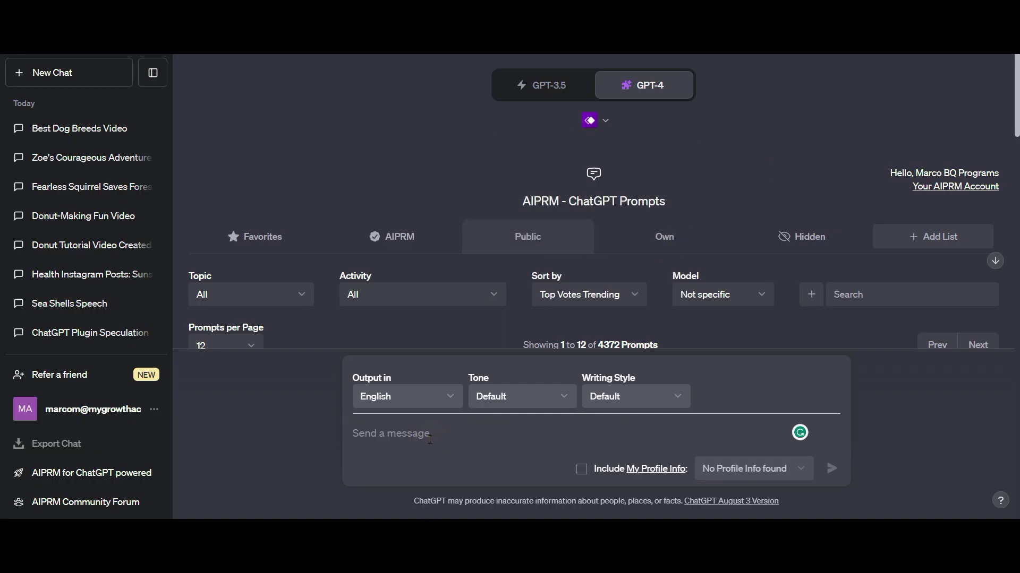
{"action": "type", "text": "Create a di"}
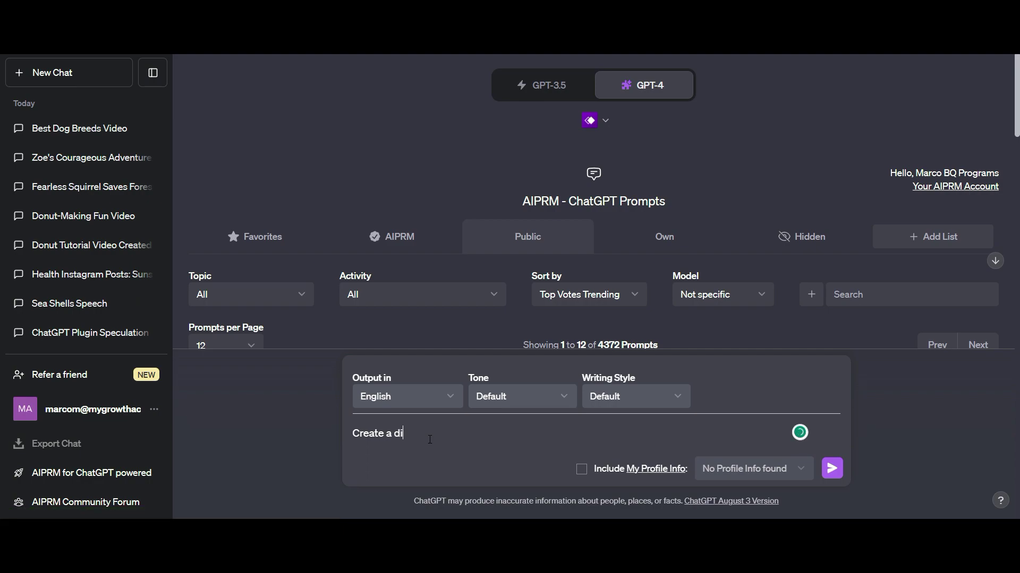
{"action": "type", "text": "agram explaining how the systems of the body"}
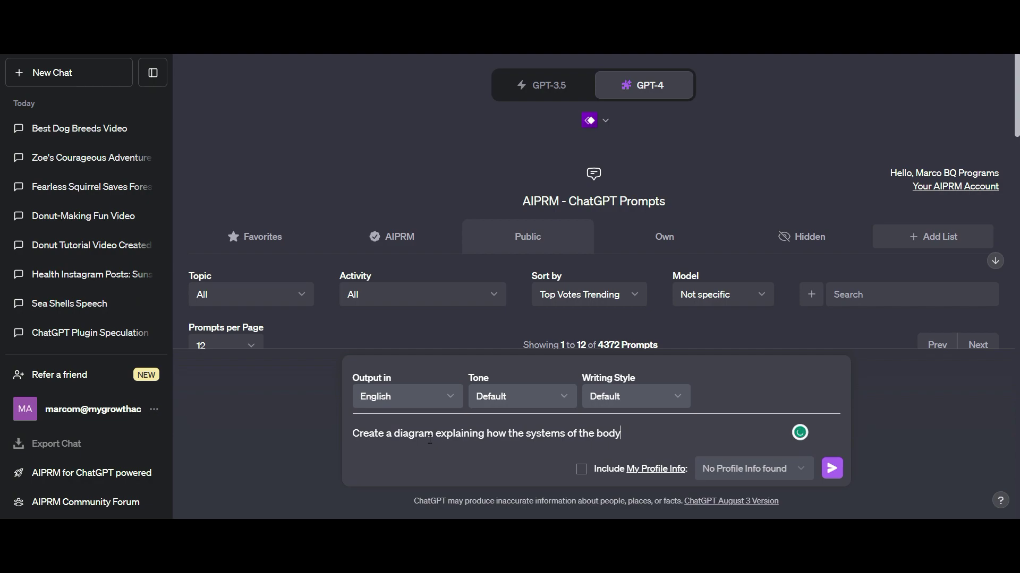
{"action": "type", "text": " work and how they relate to each oth"}
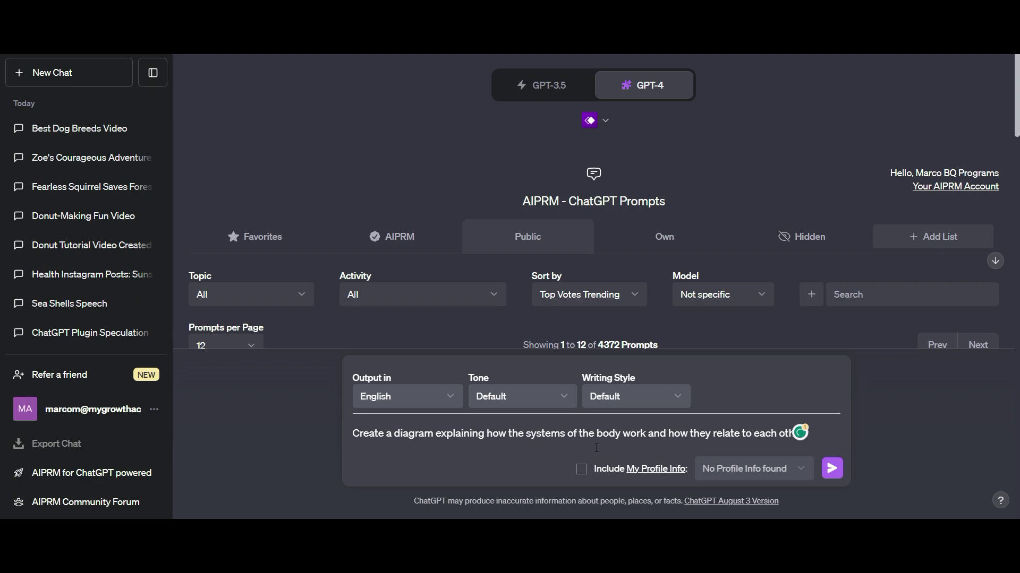
{"action": "type", "text": "er"}
{"action": "left_click", "coordinate": [597, 447]}
{"action": "type", "text": "human"}
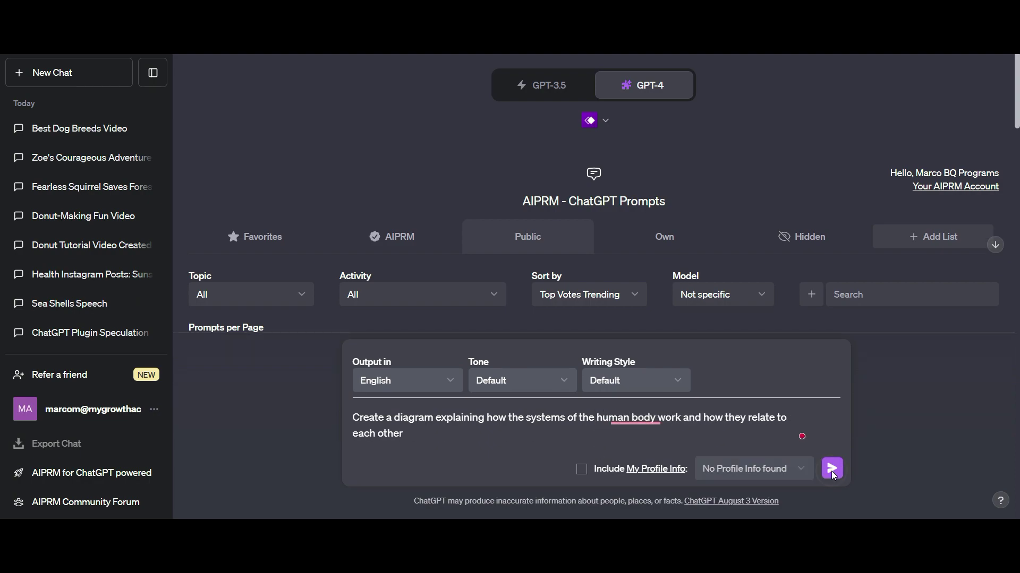
Step: Send the human body systems diagram prompt to Whimsical Diagrams
{"action": "left_click", "coordinate": [831, 470]}
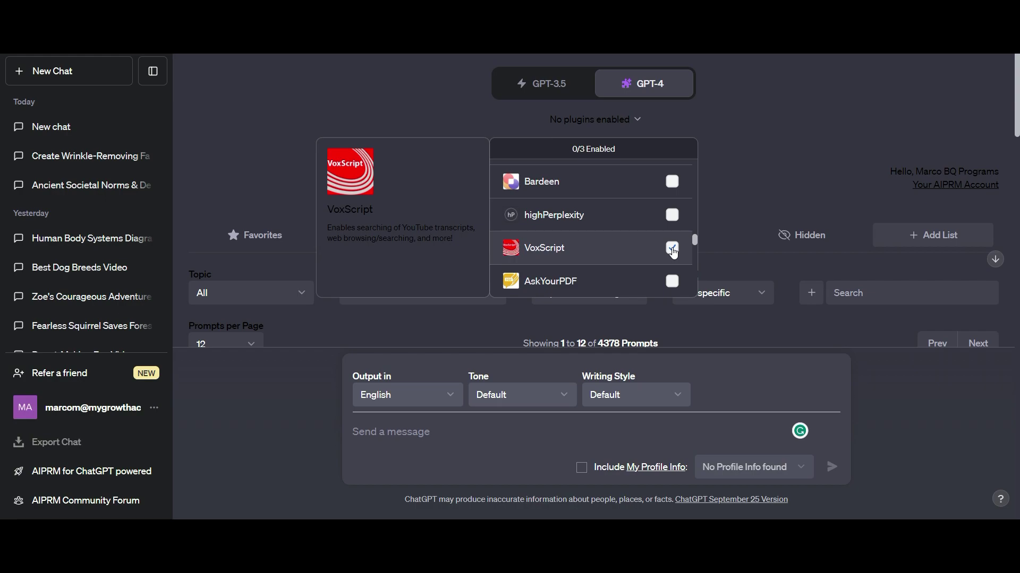
Step: Enable VoxScript and request data for the pasted YouTube video link
{"action": "left_click", "coordinate": [671, 250]}
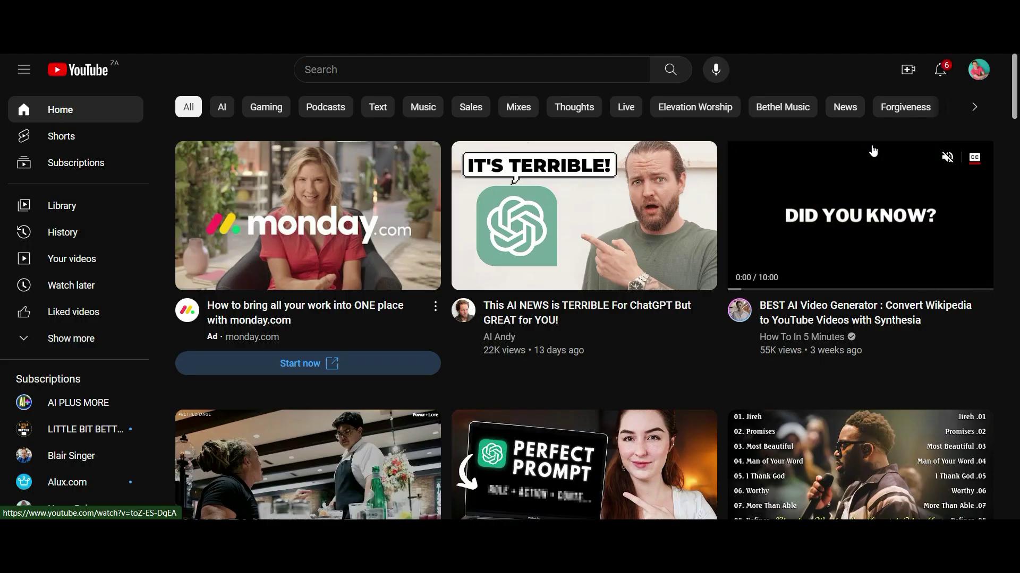
{"action": "type", "text": "get yout"}
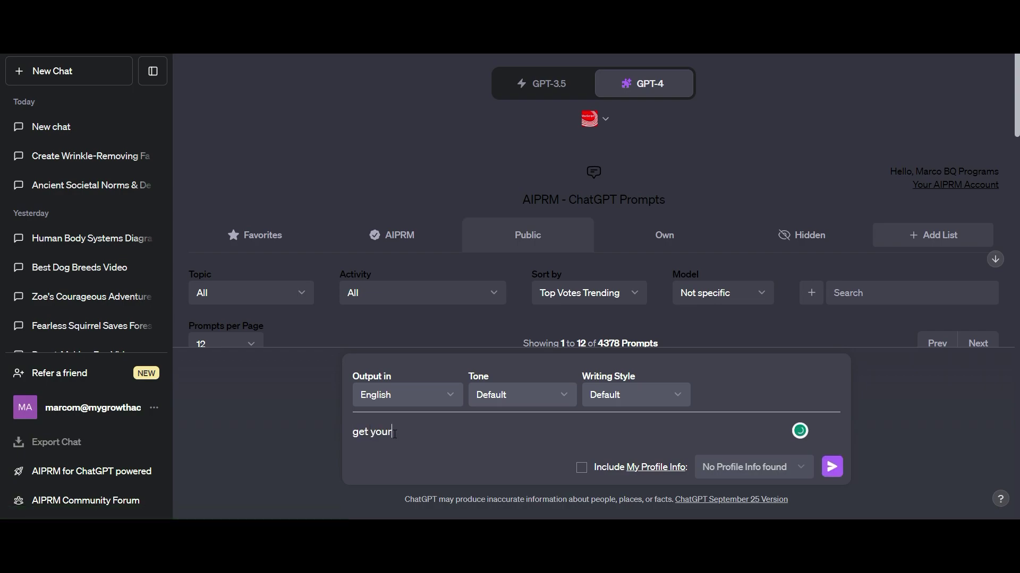
{"action": "type", "text": "ube video data for the"}
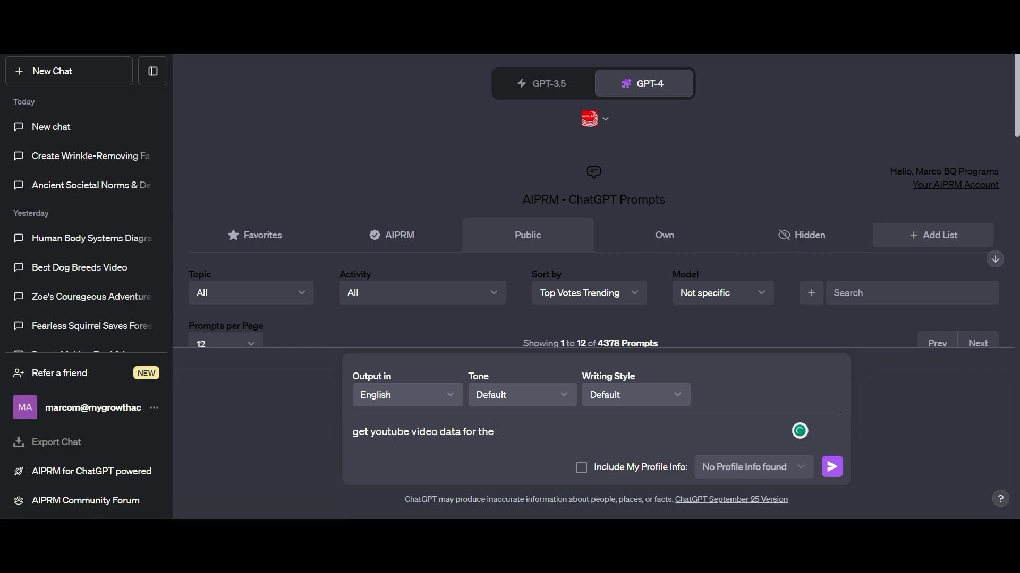
{"action": "key", "text": "BackSpace"}
{"action": "type", "text": "is link:"}
{"action": "type", "text": "https://www.youtube.com/watch?v=tK9RA8sig8Y"}
{"action": "key", "text": "Return"}
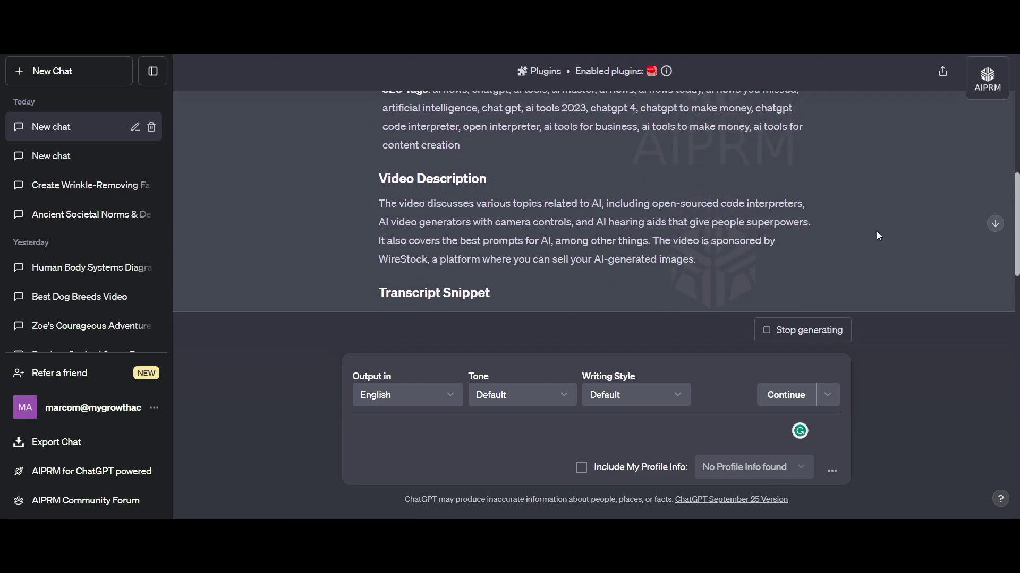
{"action": "type", "text": "Plea"}
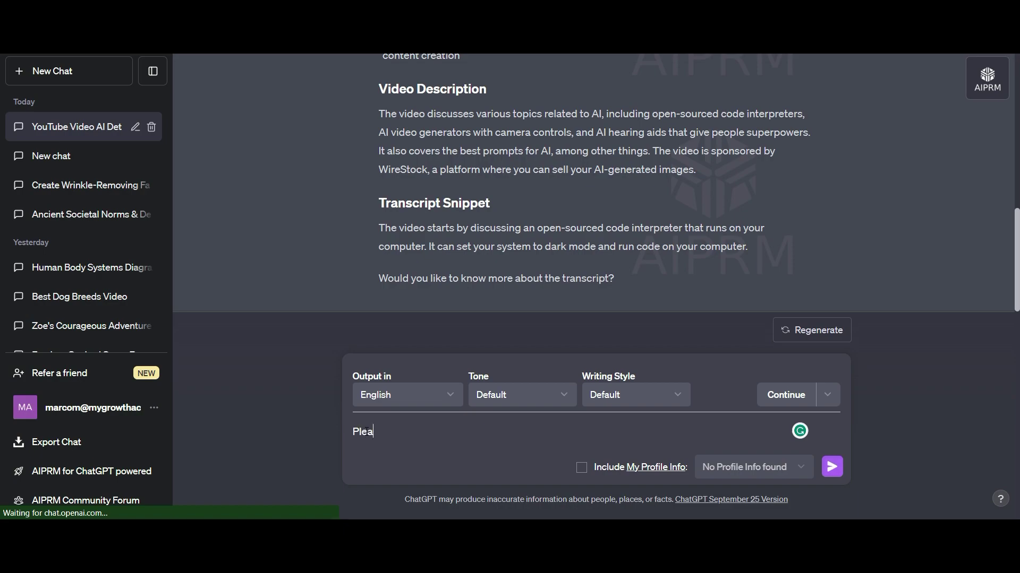
{"action": "type", "text": "se give me a summary of the main points from the video"}
Step: Ask VoxScript for a numbered summary of the video's main points
{"action": "key", "text": "Return"}
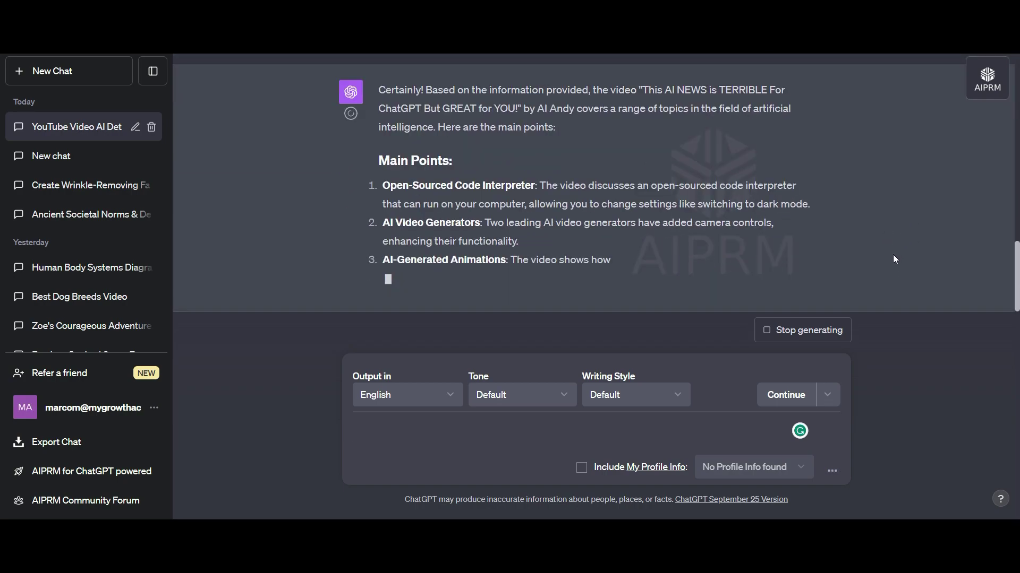
{"action": "scroll", "coordinate": [893, 254], "scroll_direction": "up", "scroll_amount": 2}
{"action": "scroll", "coordinate": [862, 259], "scroll_direction": "down", "scroll_amount": 3}
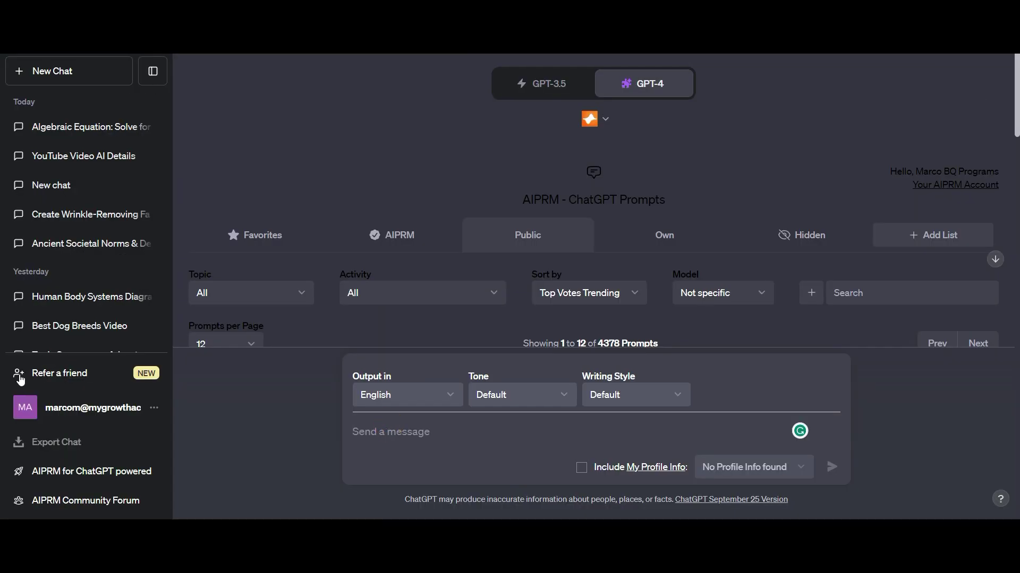
{"action": "scroll", "coordinate": [48, 295], "scroll_direction": "down", "scroll_amount": 1}
{"action": "scroll", "coordinate": [79, 269], "scroll_direction": "down", "scroll_amount": 2}
Step: Fix the prompt typo and send Speechki the 30-second life-lessons script request
{"action": "left_click", "coordinate": [69, 303]}
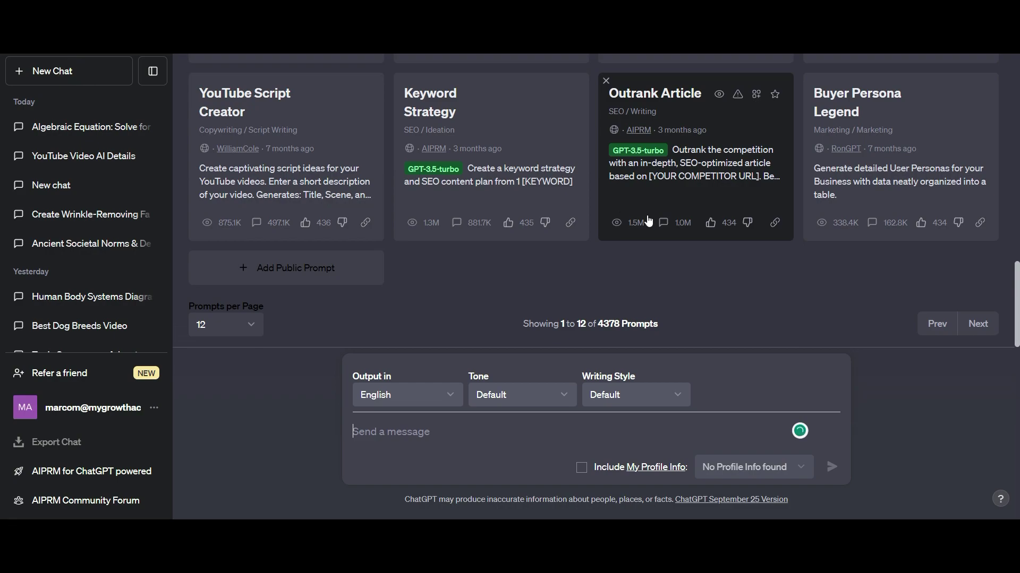
{"action": "left_click", "coordinate": [388, 437]}
{"action": "type", "text": "Use Speechki to create a motivational 30 second script oof life lesson"}
{"action": "key", "text": "BackSpace"}
{"action": "key", "text": "BackSpace"}
{"action": "key", "text": "BackSpace"}
{"action": "type", "text": "of life lessons, delivered by a male with a deep, yet warm voice."}
{"action": "key", "text": "Return"}
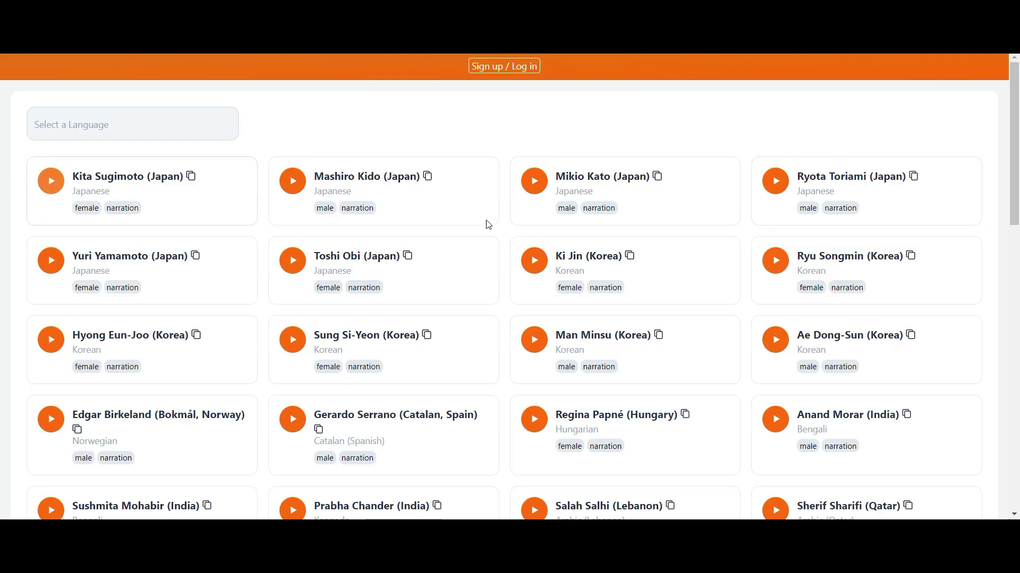
Step: Filter Speechki voices to English (Ireland), preview the three male Irish voices, then reopen the language list
{"action": "left_click", "coordinate": [75, 124]}
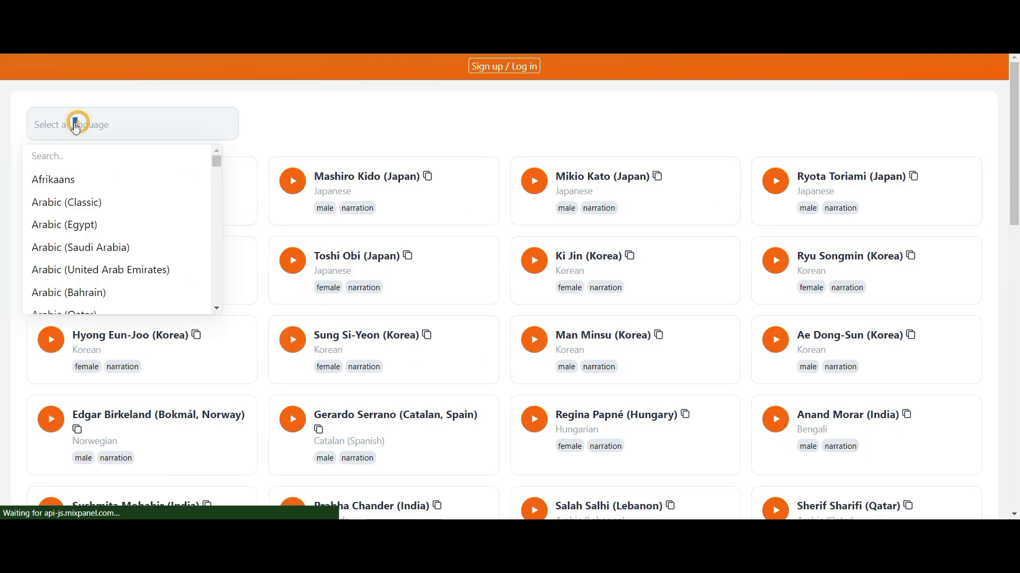
{"action": "scroll", "coordinate": [152, 196], "scroll_direction": "down", "scroll_amount": 5}
{"action": "scroll", "coordinate": [136, 248], "scroll_direction": "down", "scroll_amount": 2}
{"action": "scroll", "coordinate": [88, 239], "scroll_direction": "down", "scroll_amount": 1}
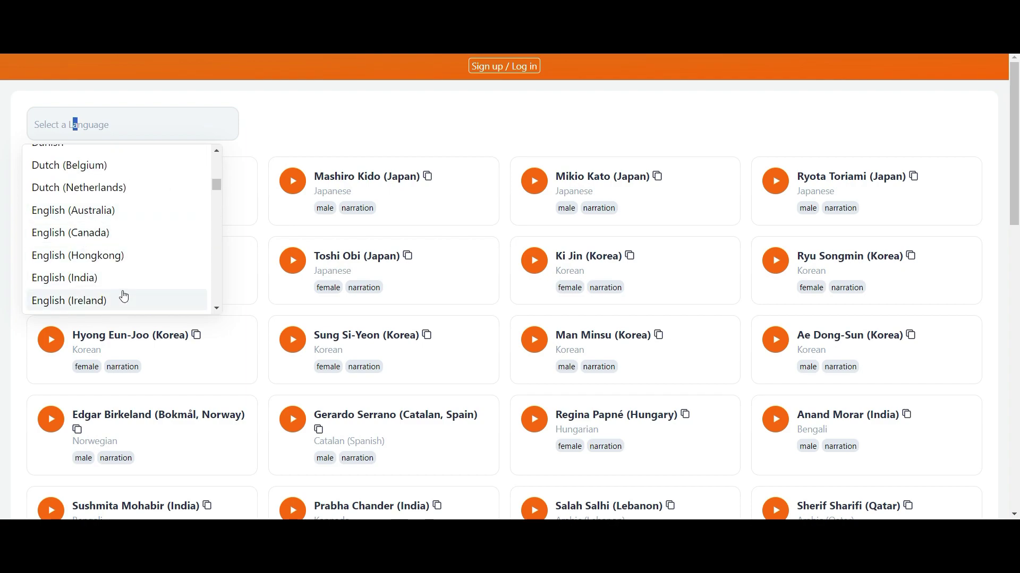
{"action": "left_click", "coordinate": [84, 300]}
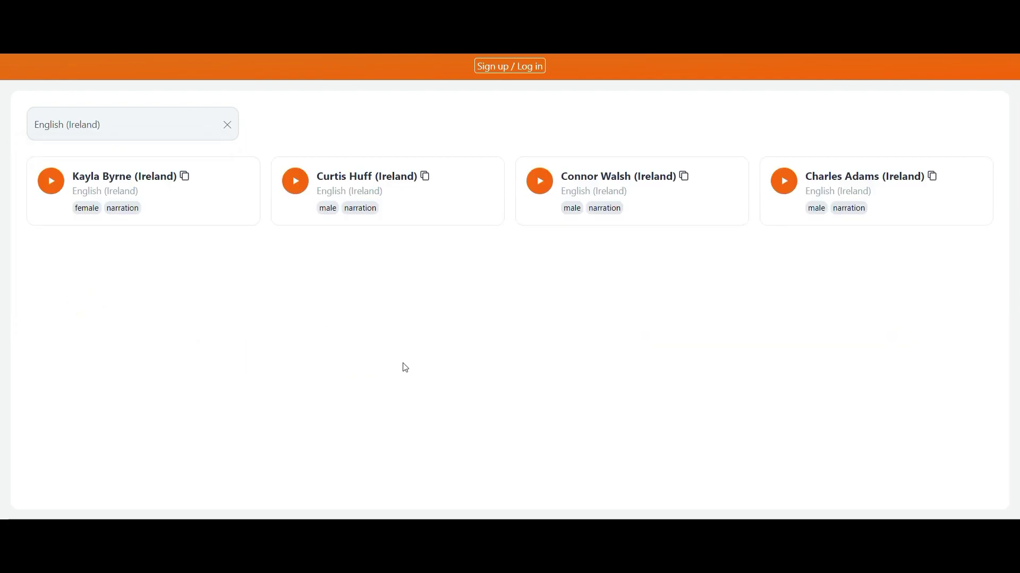
{"action": "left_click", "coordinate": [295, 186]}
{"action": "left_click", "coordinate": [538, 183]}
{"action": "left_click", "coordinate": [783, 185]}
{"action": "left_click", "coordinate": [119, 130]}
{"action": "scroll", "coordinate": [110, 253], "scroll_direction": "down", "scroll_amount": 5}
{"action": "scroll", "coordinate": [111, 253], "scroll_direction": "down", "scroll_amount": 3}
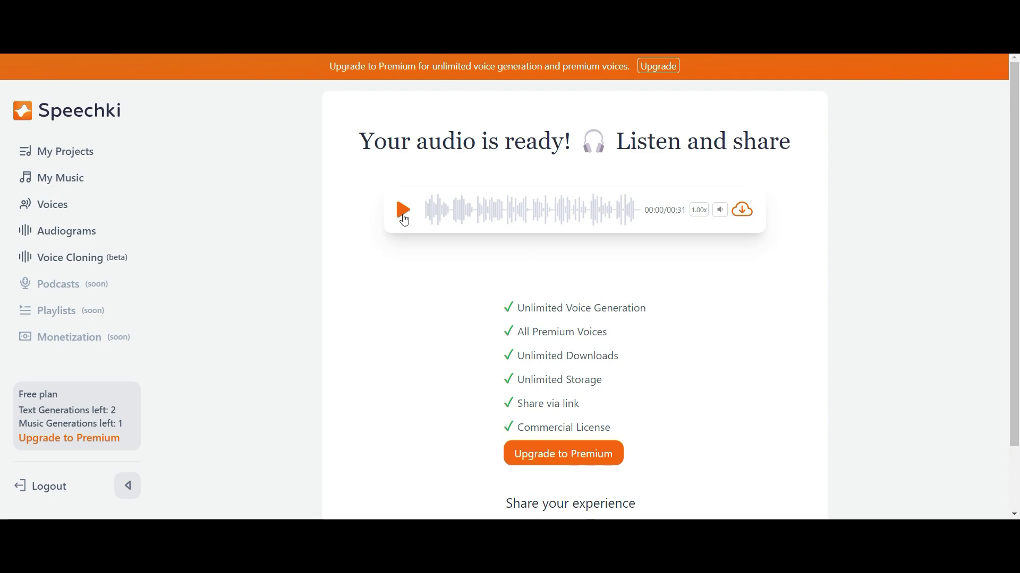
Step: Play back the generated 31-second Speechki narration
{"action": "left_click", "coordinate": [402, 216]}
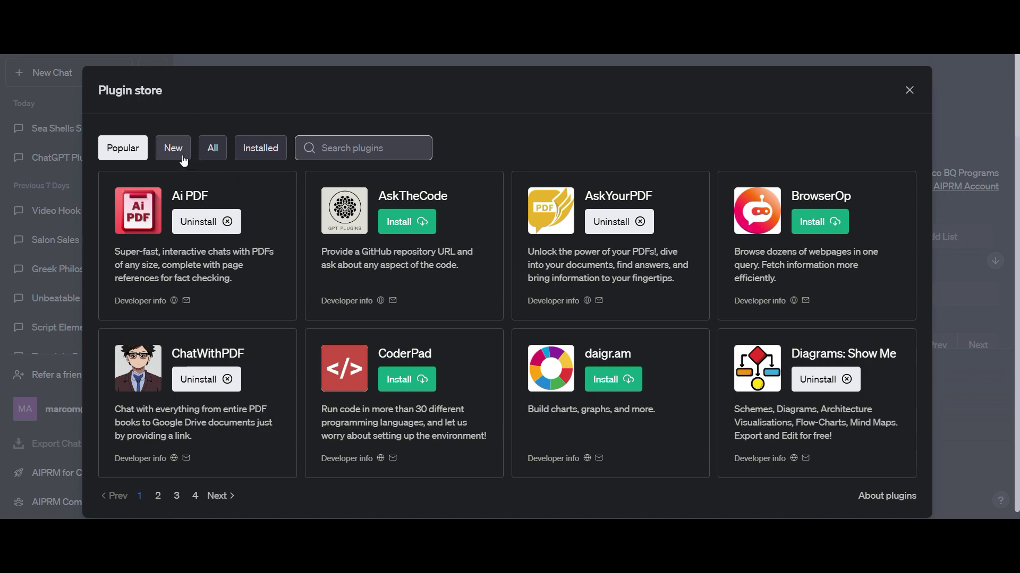
Step: Switch the plugin store to New, then All, and jump to page 119
{"action": "left_click", "coordinate": [176, 150]}
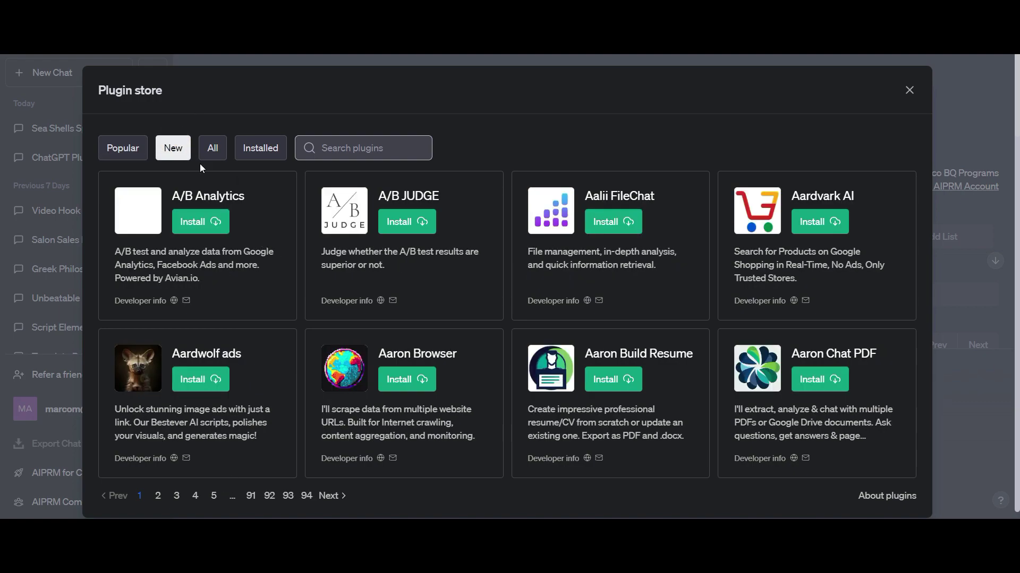
{"action": "left_click", "coordinate": [211, 149]}
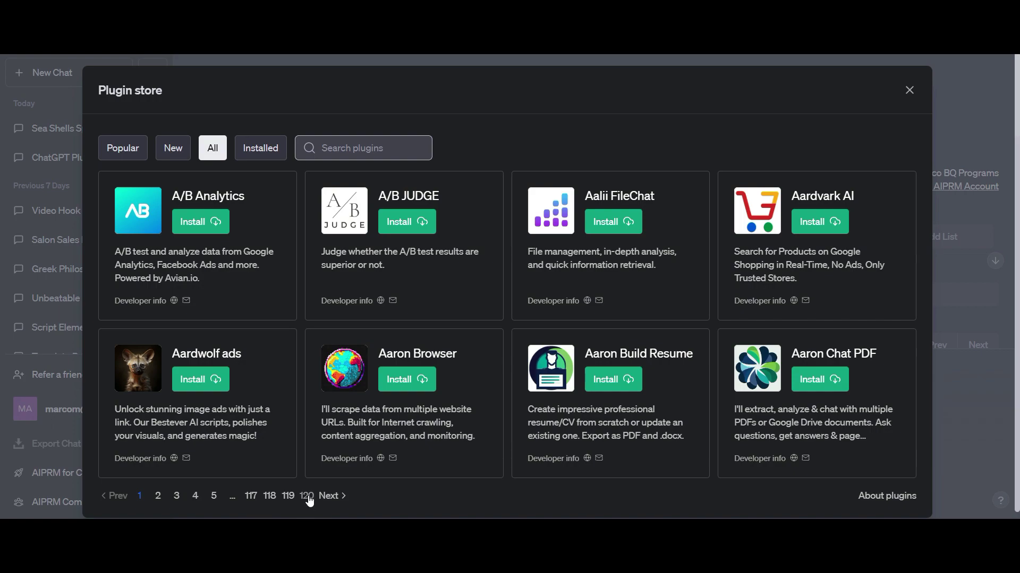
{"action": "scroll", "coordinate": [449, 376], "scroll_direction": "down", "scroll_amount": 2}
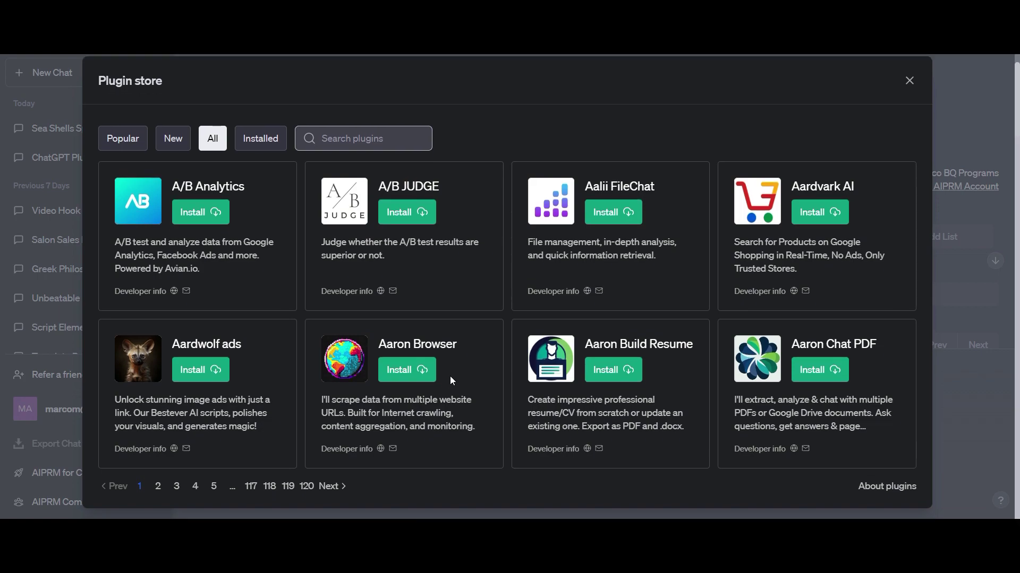
{"action": "left_click", "coordinate": [288, 487]}
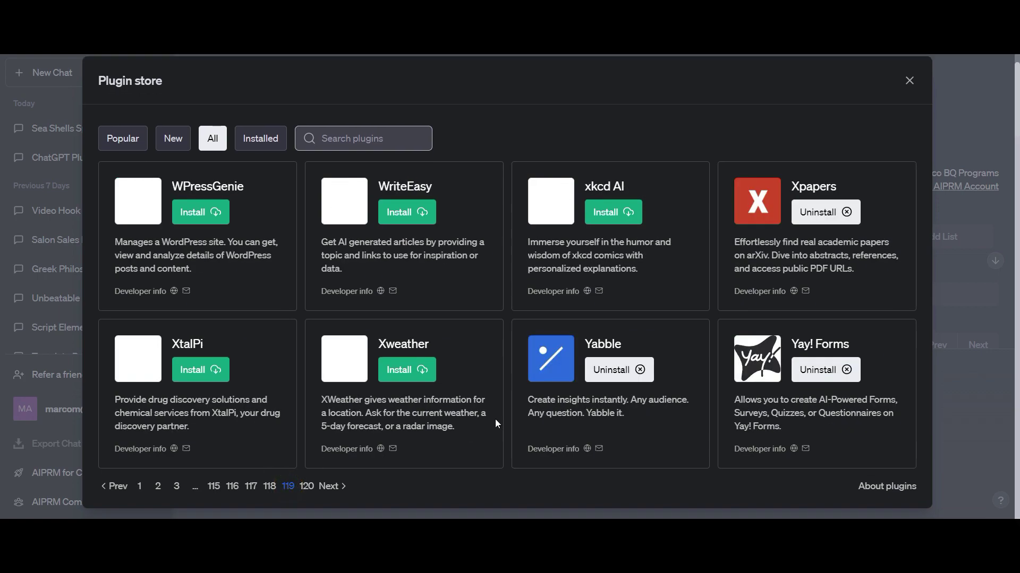